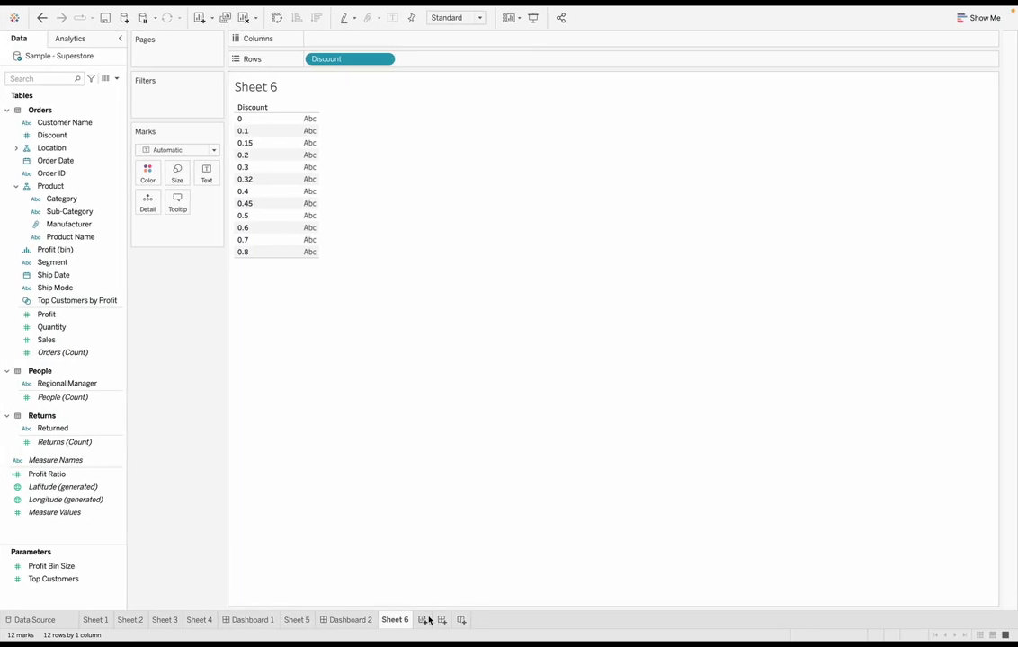
# Step: Add Sheet 7 with Sub-Category on Rows and select Accessories through Binders
pyautogui.click(427, 619)
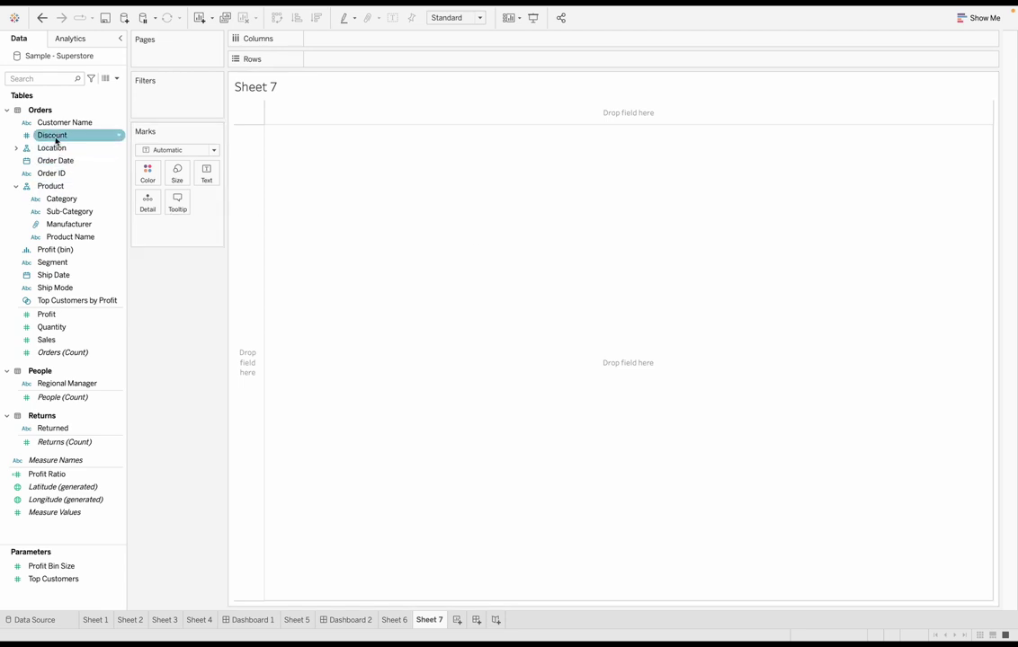
pyautogui.moveTo(69, 212); pyautogui.dragTo(318, 168)
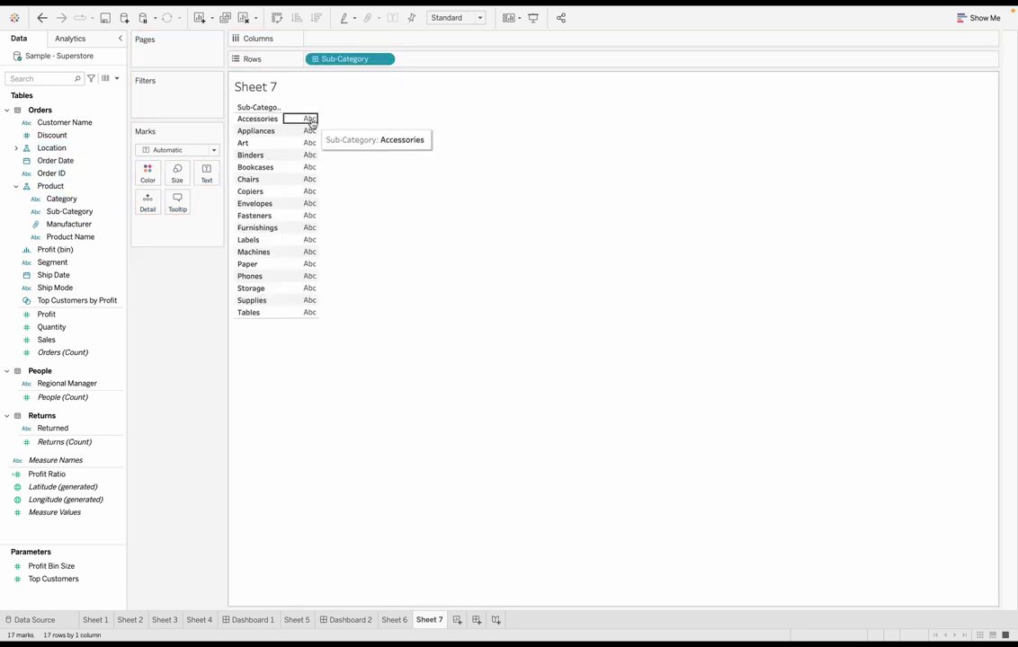
pyautogui.moveTo(311, 118); pyautogui.dragTo(310, 158)
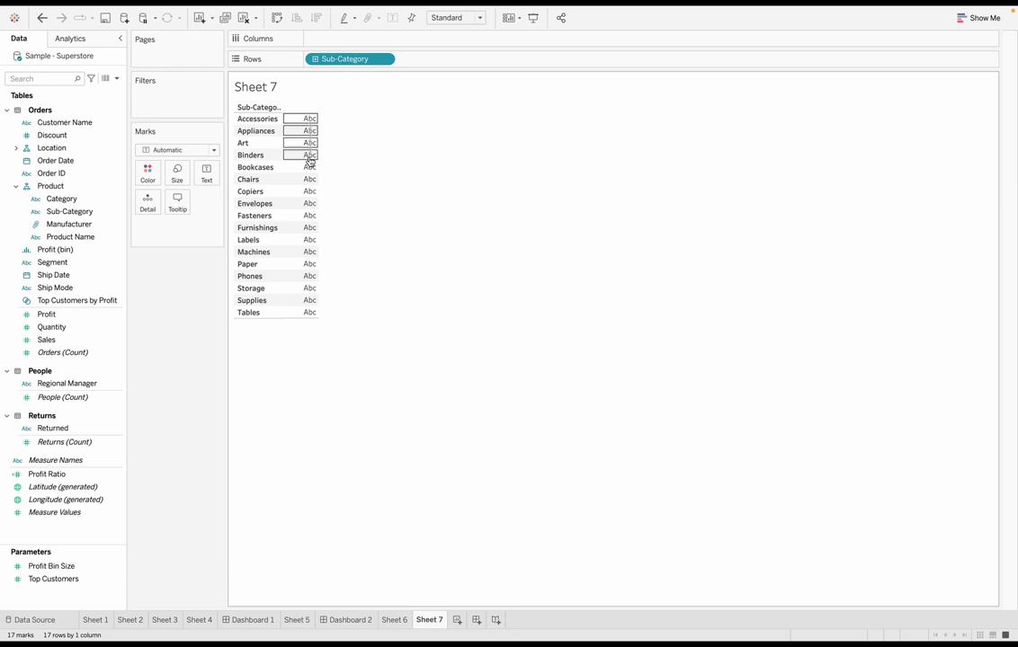
pyautogui.moveTo(311, 160); pyautogui.dragTo(311, 159)
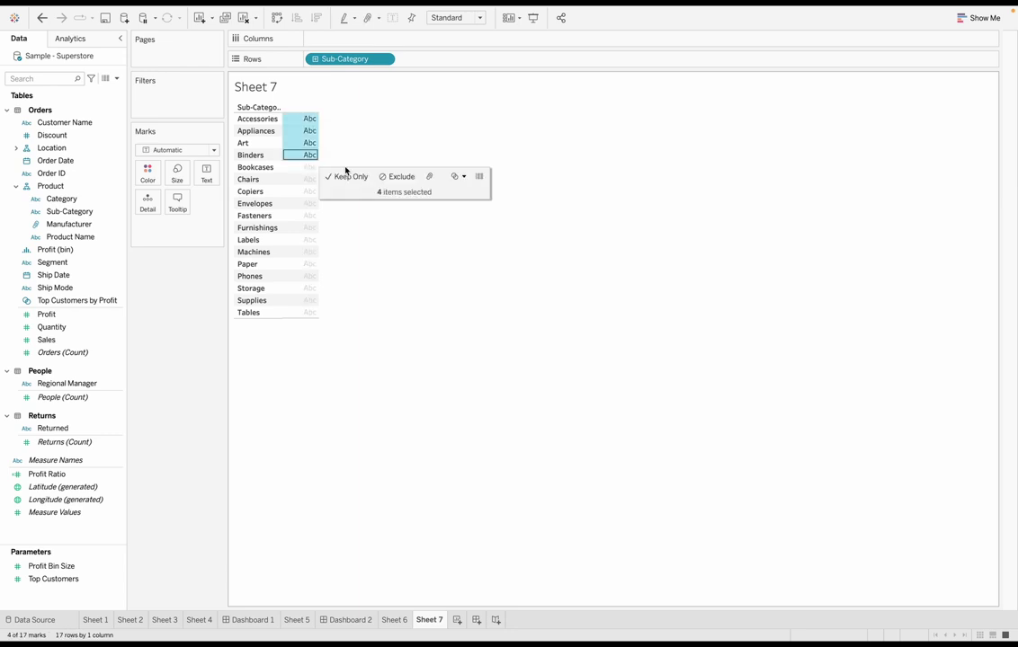
# Step: Group the four sub-categories Accessories through Binders, then undo the group
pyautogui.click(319, 109)
pyautogui.moveTo(311, 116); pyautogui.dragTo(307, 161)
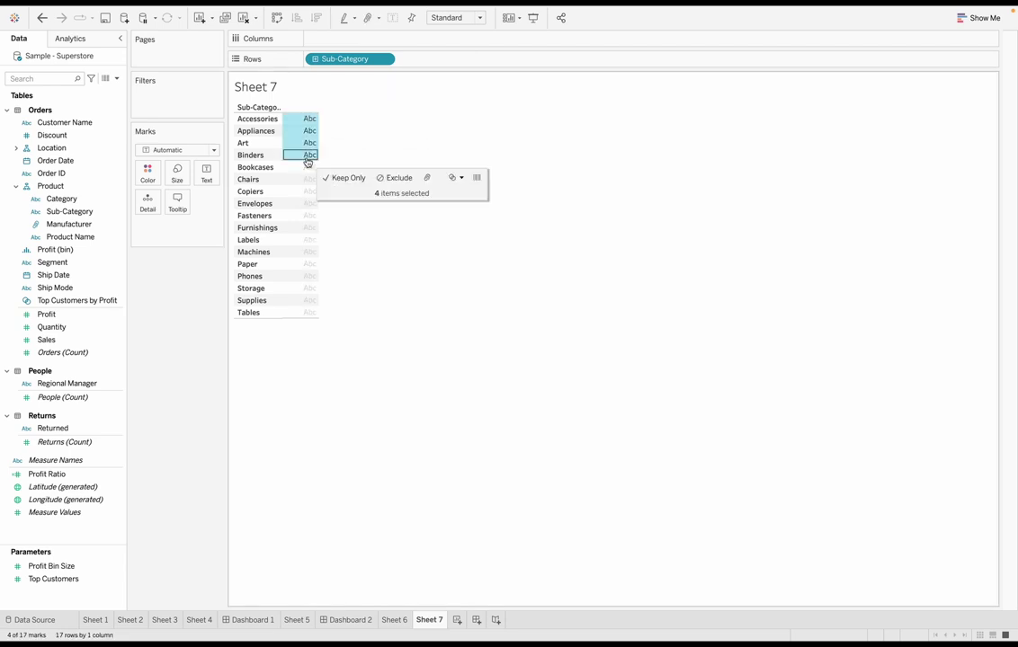
pyautogui.click(429, 179)
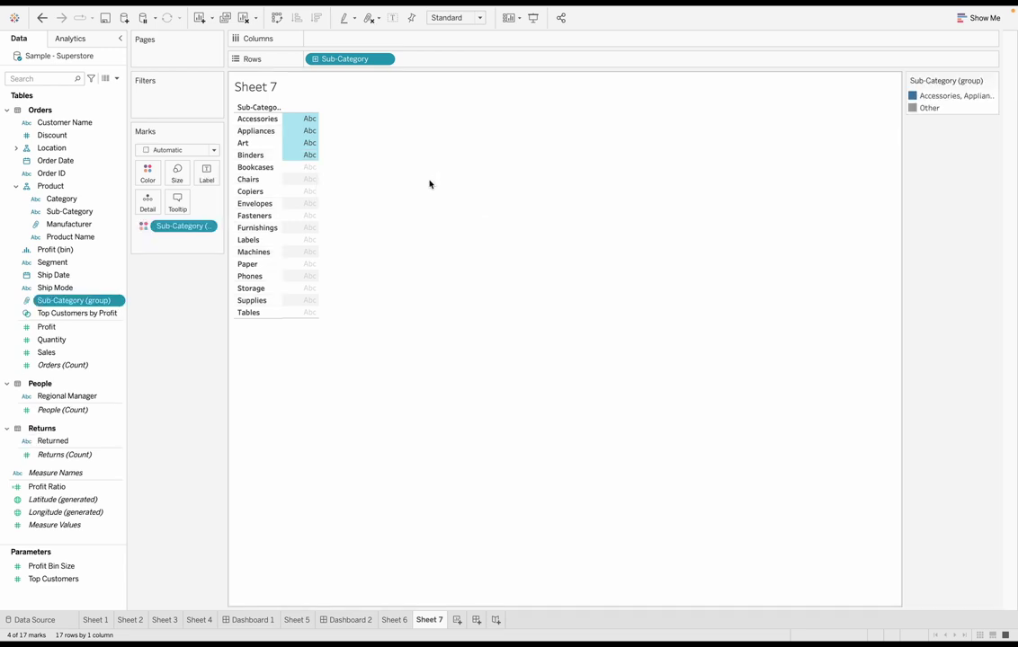
pyautogui.click(606, 204)
pyautogui.hotkey('ctrl', 'z')
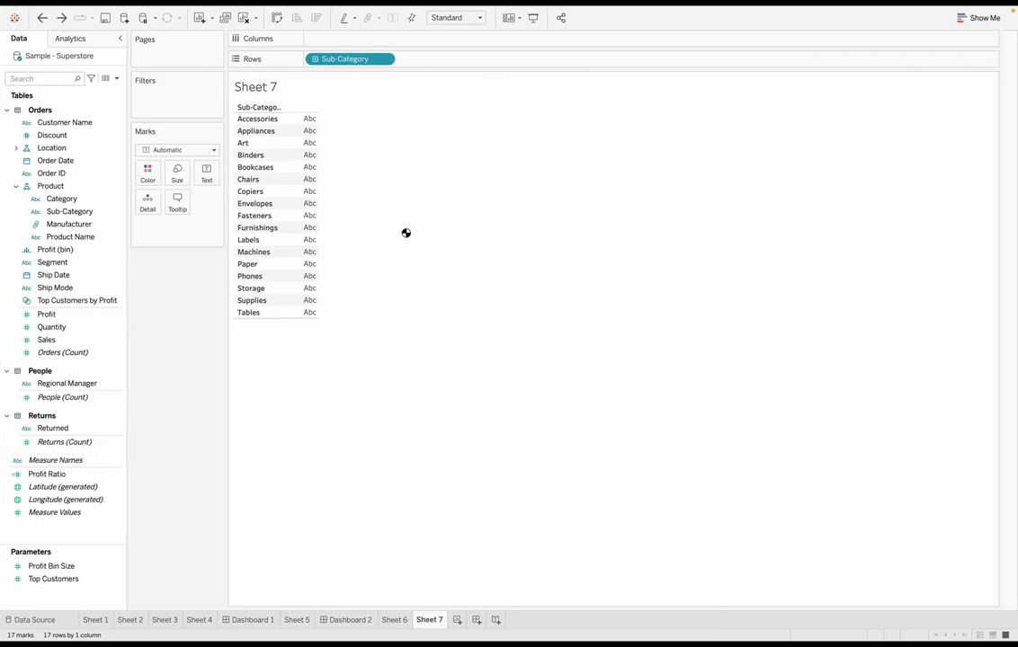
# Step: Start creating bins from the Sales measure
pyautogui.click(63, 251)
pyautogui.click(70, 212)
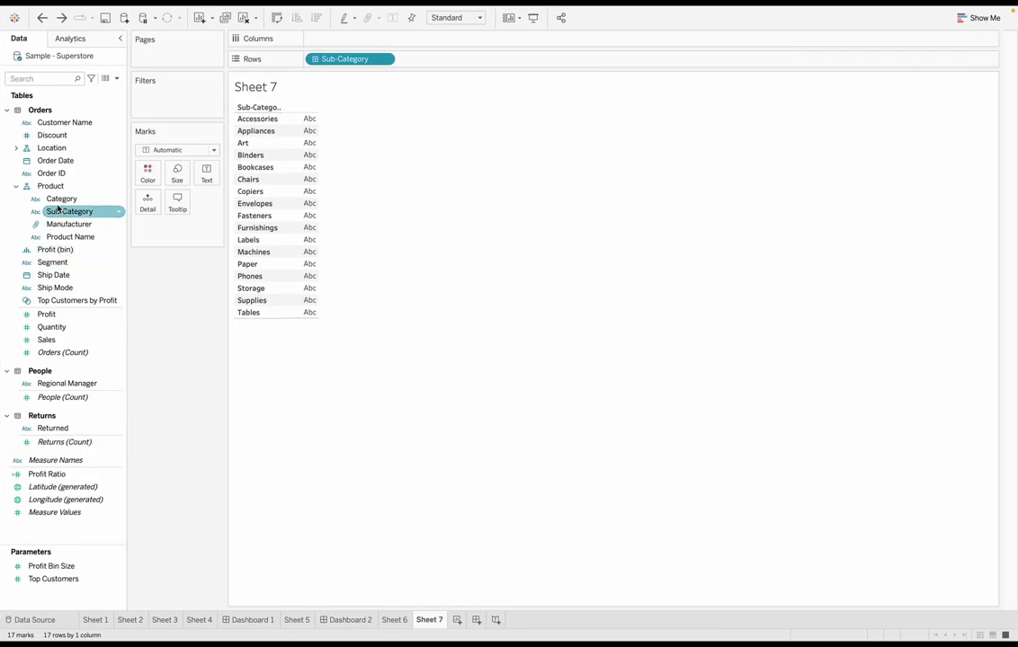
pyautogui.click(81, 274)
pyautogui.click(59, 262)
pyautogui.click(56, 251)
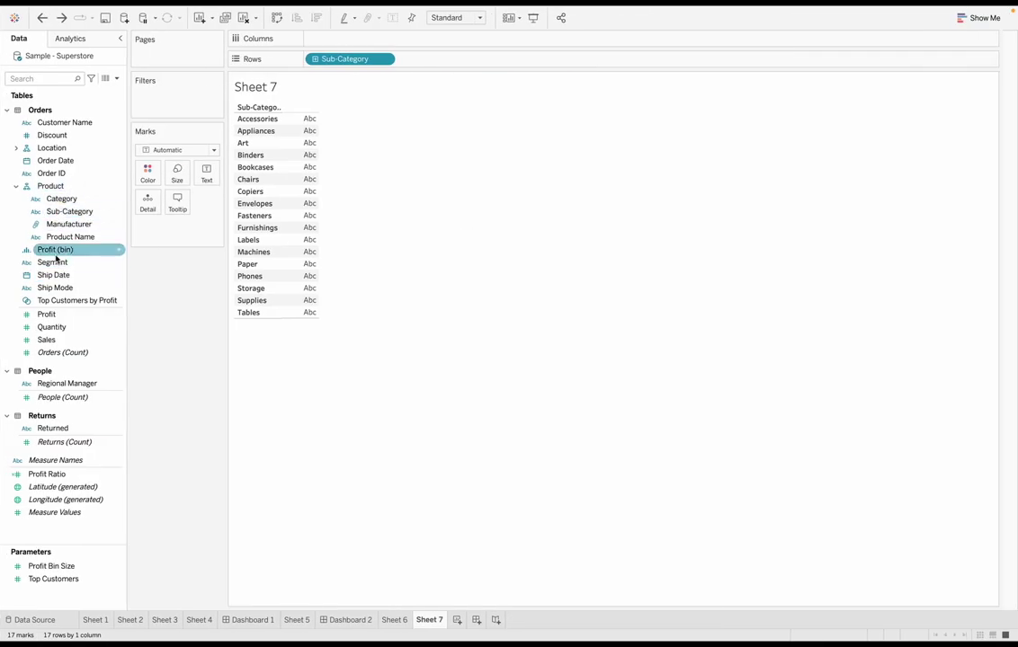
pyautogui.click(65, 329)
pyautogui.click(52, 340)
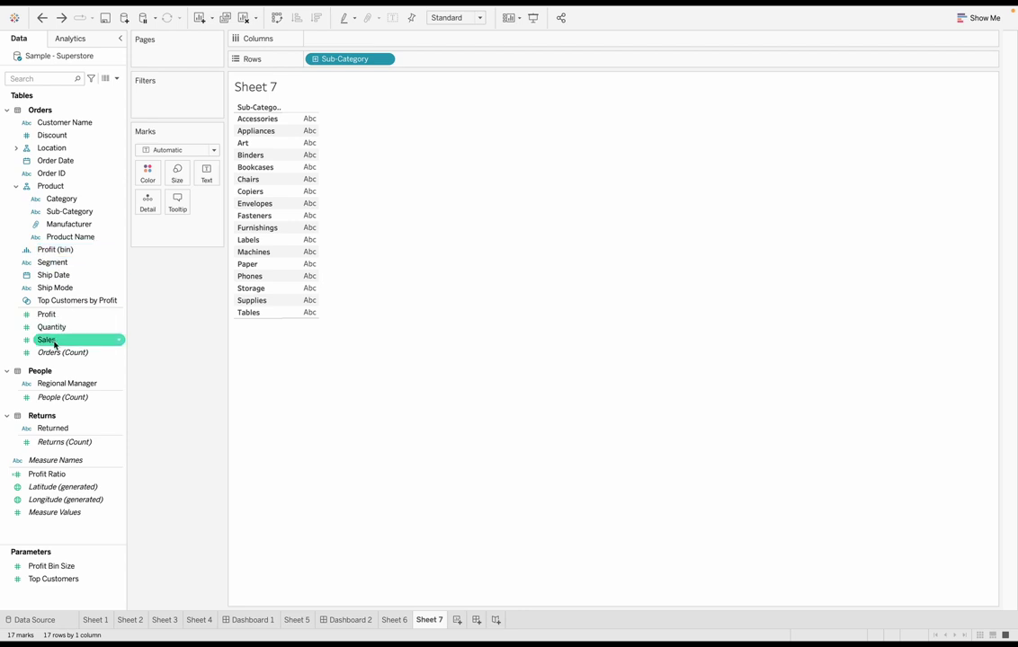
pyautogui.rightClick(55, 344)
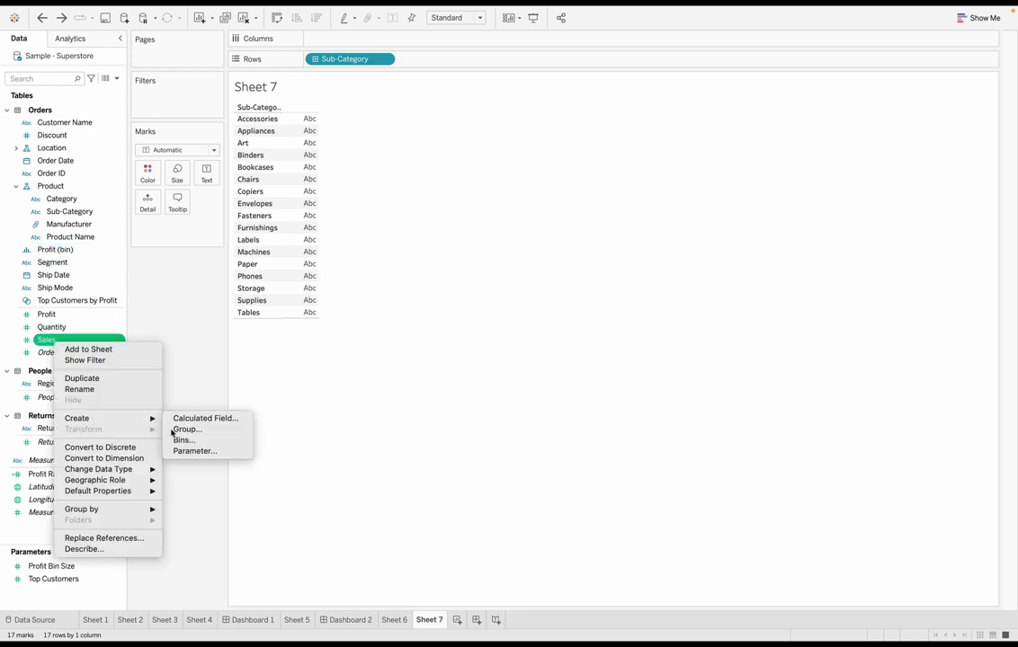
pyautogui.click(205, 440)
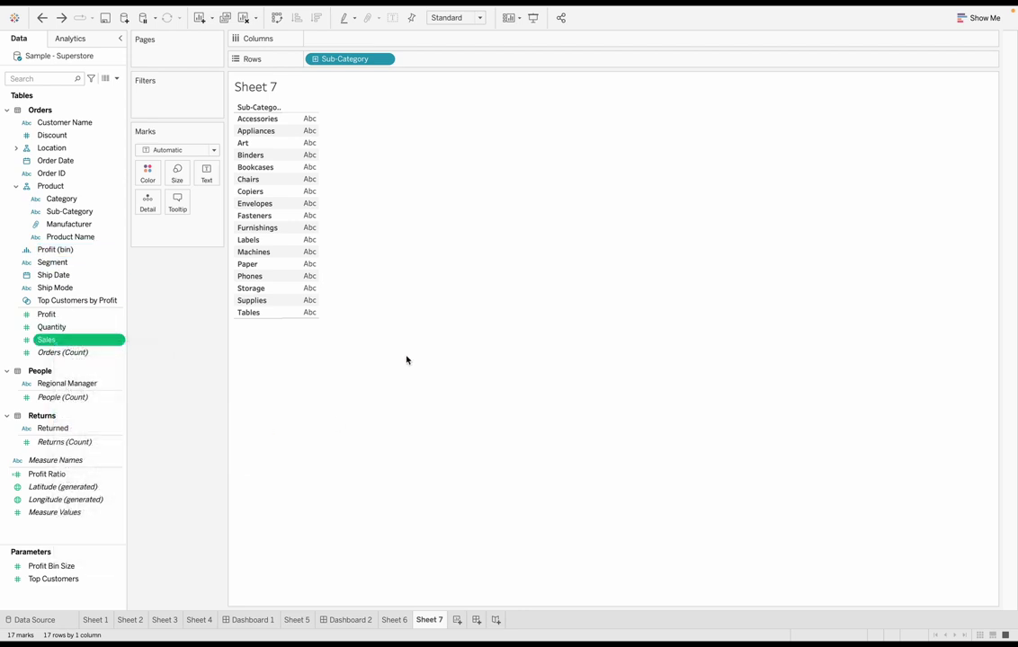
# Step: Keep the Sales (bin) name and bring up the bin size choices
pyautogui.click(493, 269)
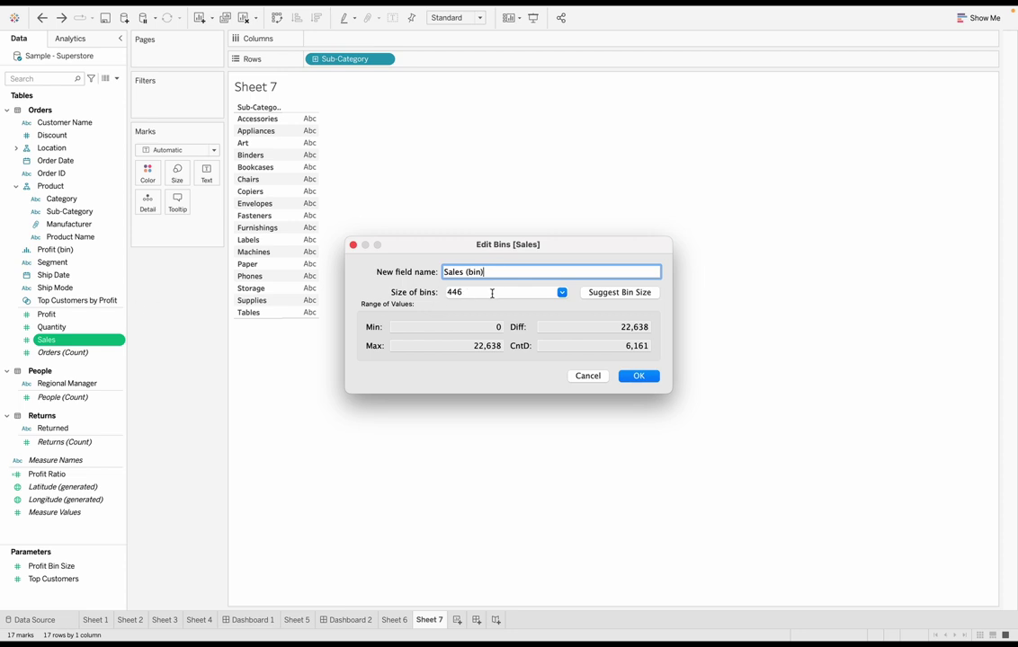
pyautogui.click(492, 293)
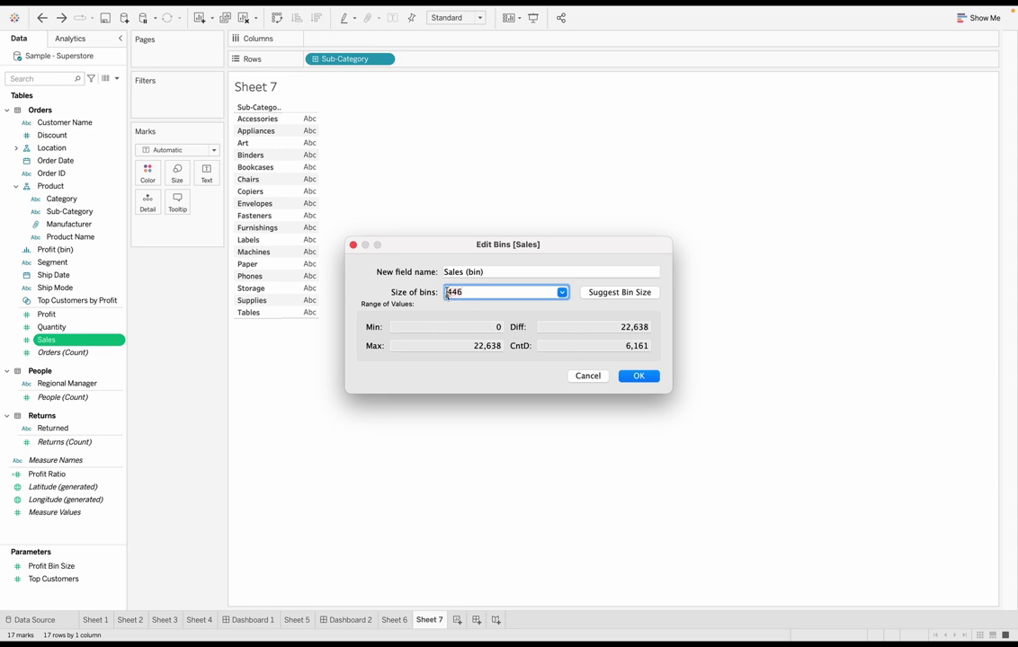
pyautogui.click(562, 292)
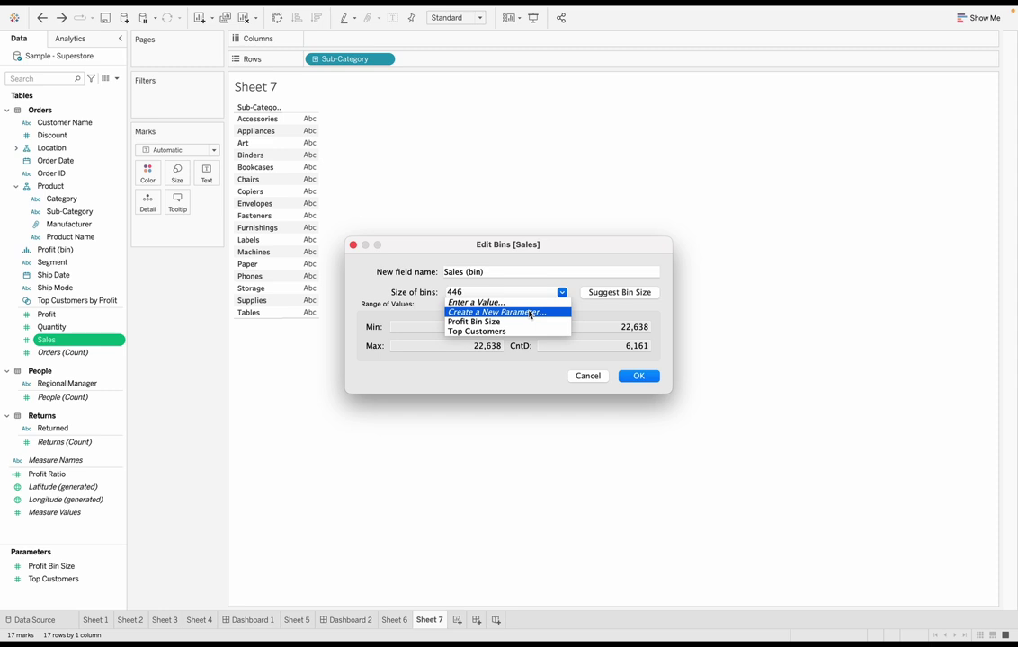
# Step: Create a new parameter named Bin Size allowing all values, current value 5
pyautogui.click(531, 313)
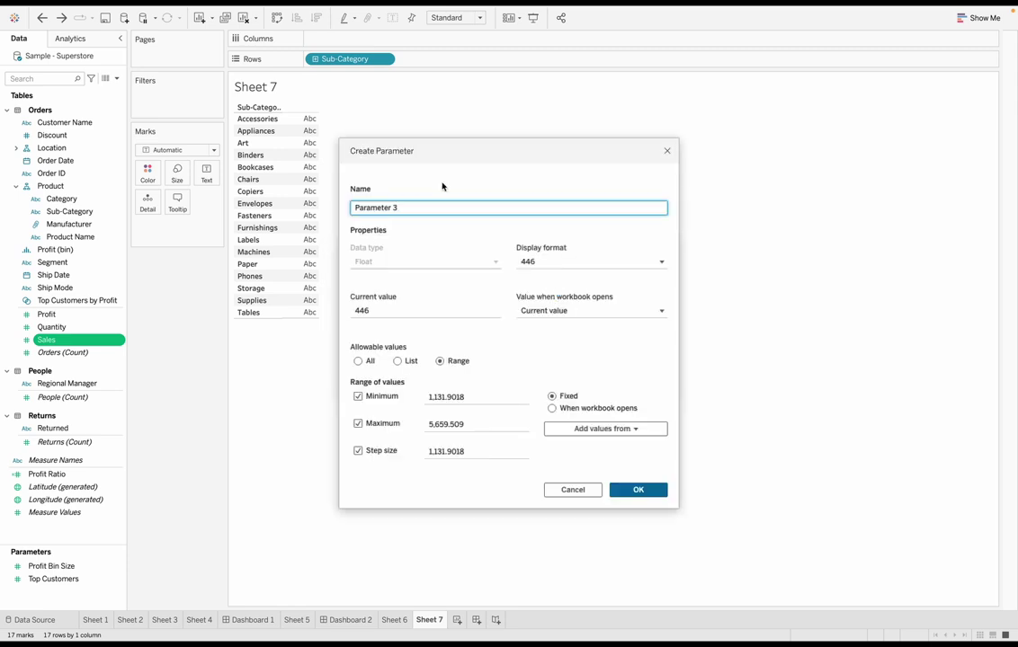
pyautogui.tripleClick(409, 209)
pyautogui.write('Bin Size')
pyautogui.click(555, 262)
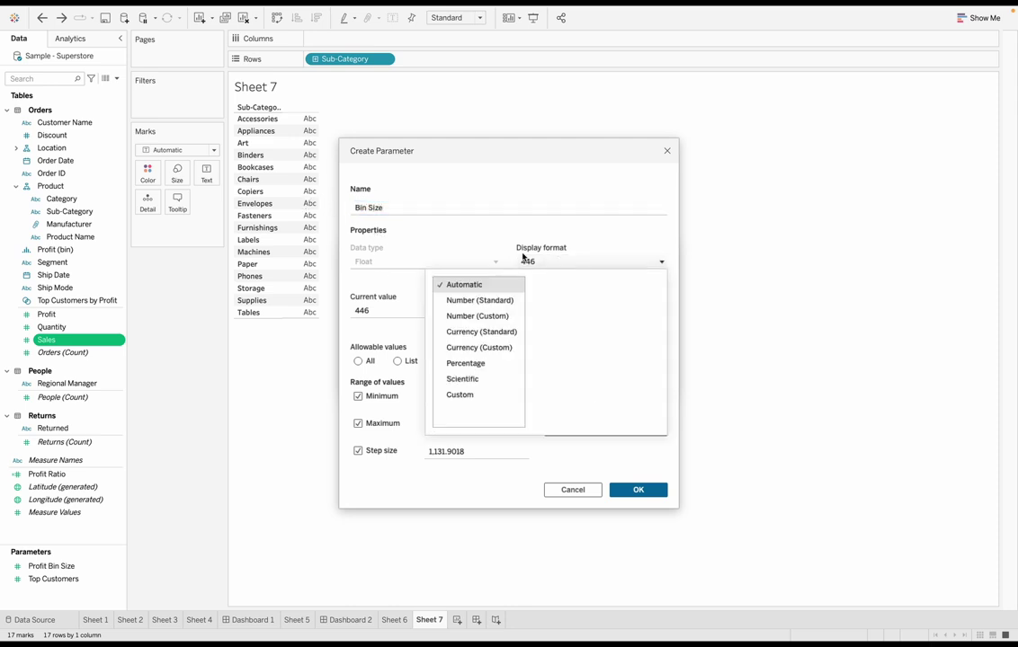
pyautogui.click(427, 357)
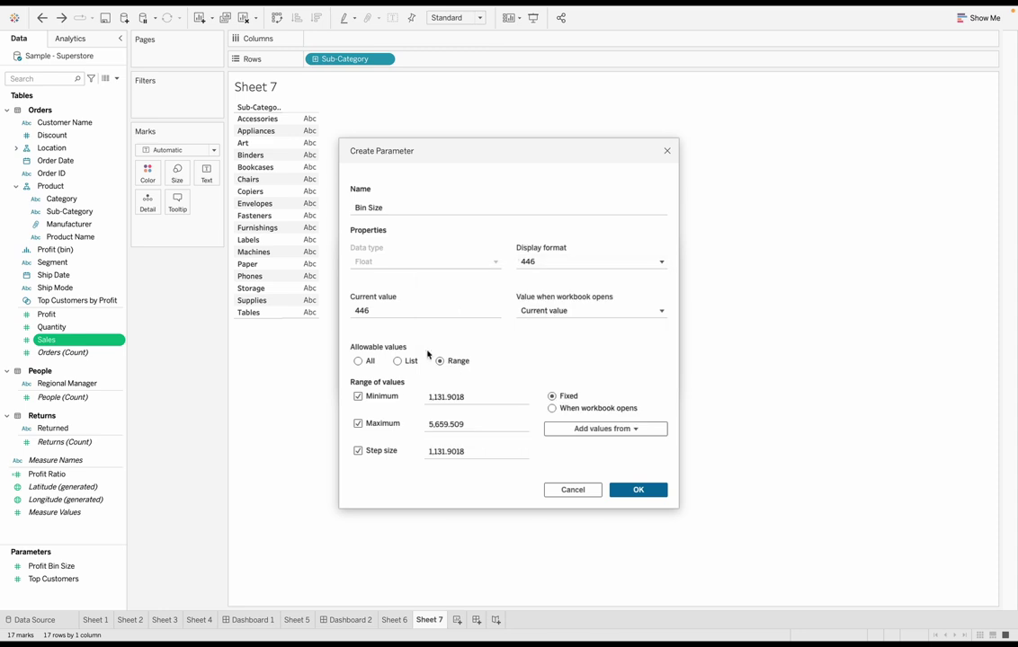
pyautogui.click(362, 363)
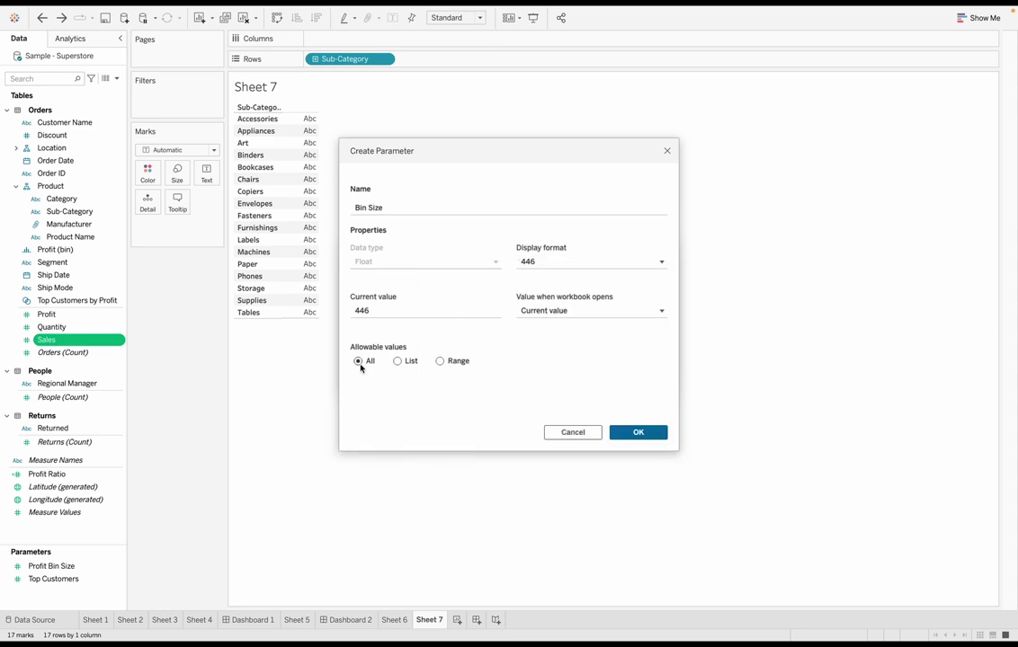
pyautogui.click(420, 314)
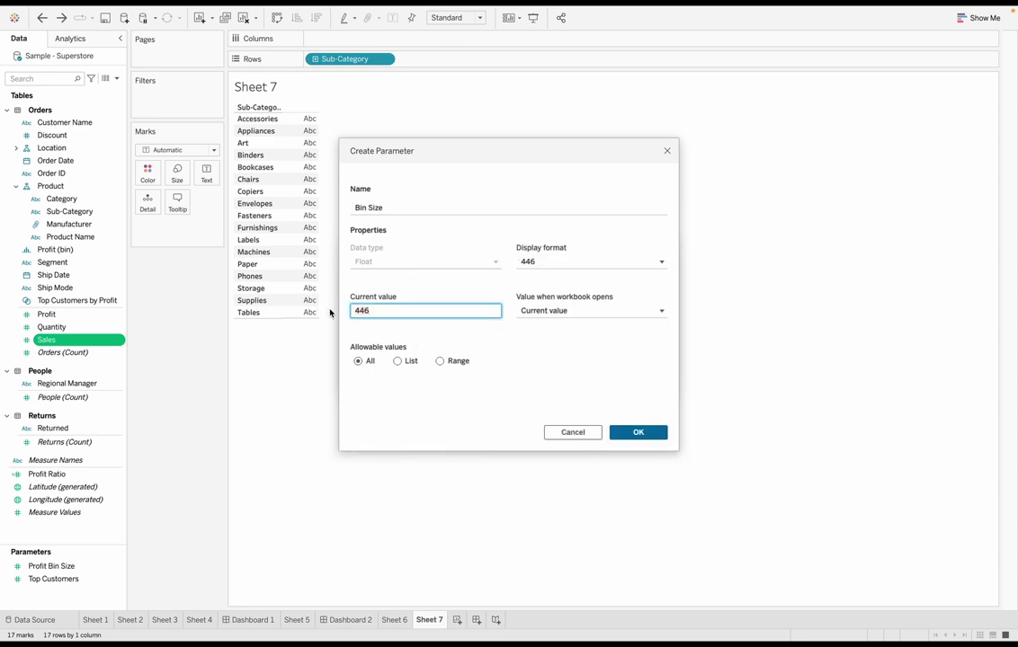
pyautogui.press('BackSpace')
pyautogui.press('BackSpace')
pyautogui.press('BackSpace')
pyautogui.write('5')
# Step: Format Bin Size as Number (Standard), save it, and finish Sales (bin) sized by it
pyautogui.click(556, 265)
pyautogui.click(525, 263)
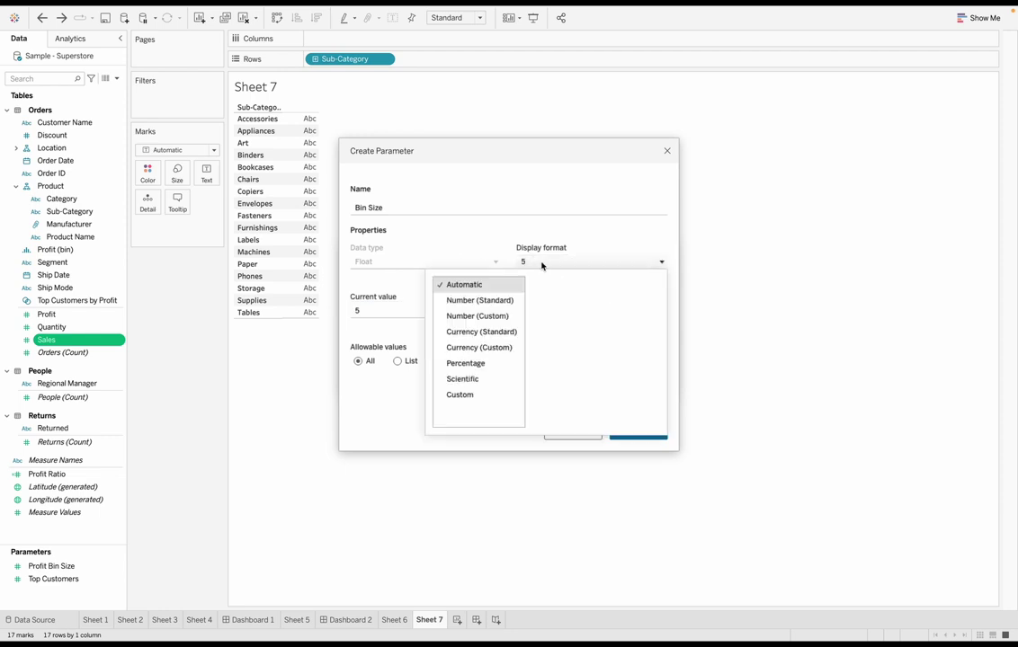
pyautogui.click(595, 261)
pyautogui.click(595, 261)
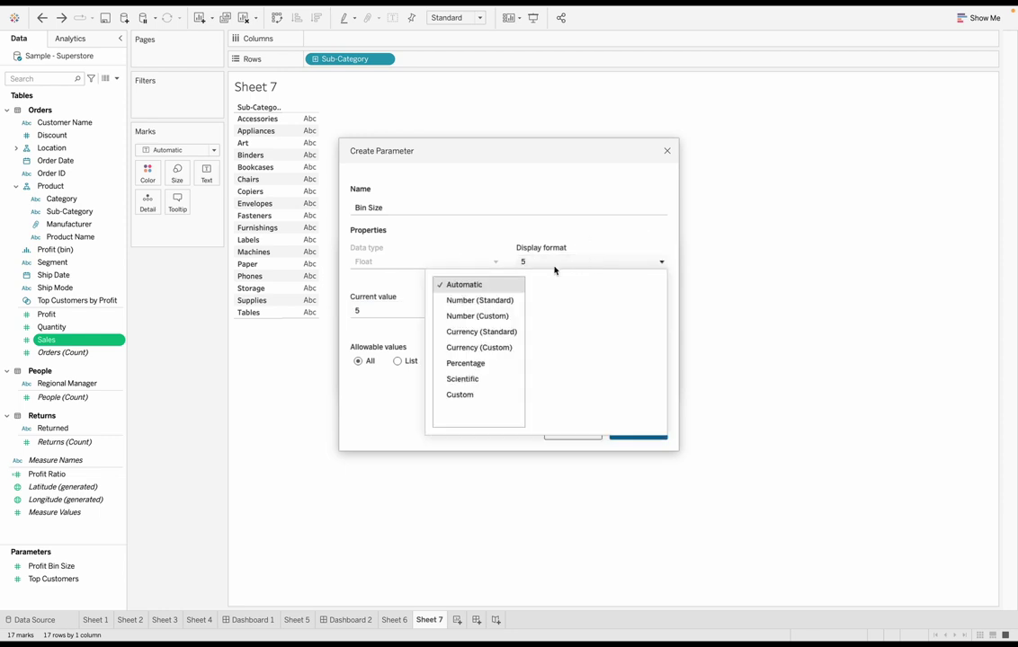
pyautogui.click(482, 301)
pyautogui.click(384, 406)
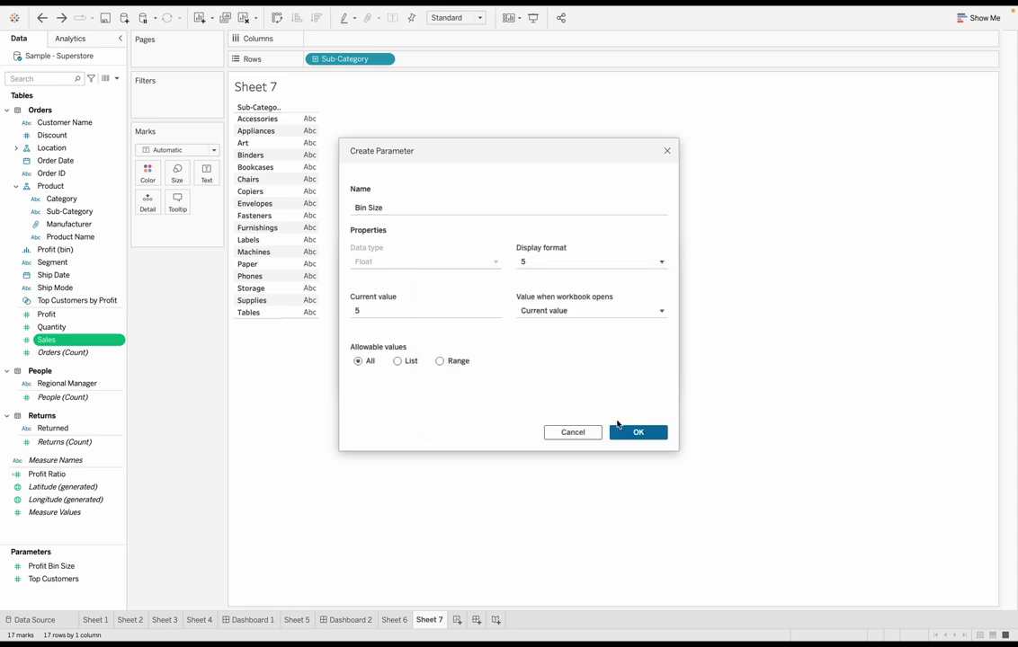
pyautogui.click(630, 431)
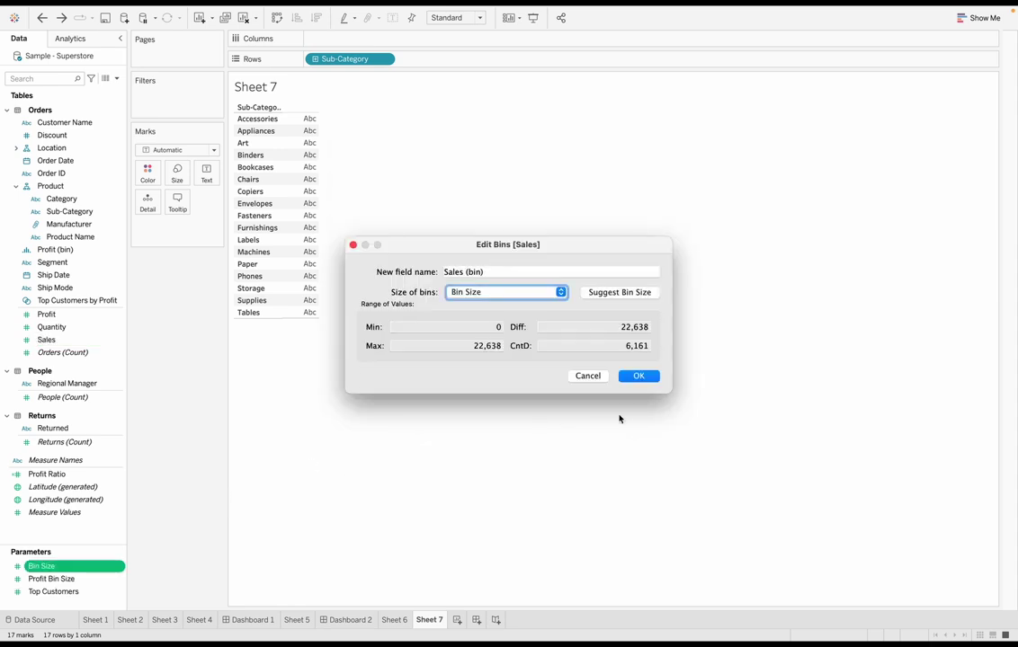
pyautogui.click(566, 295)
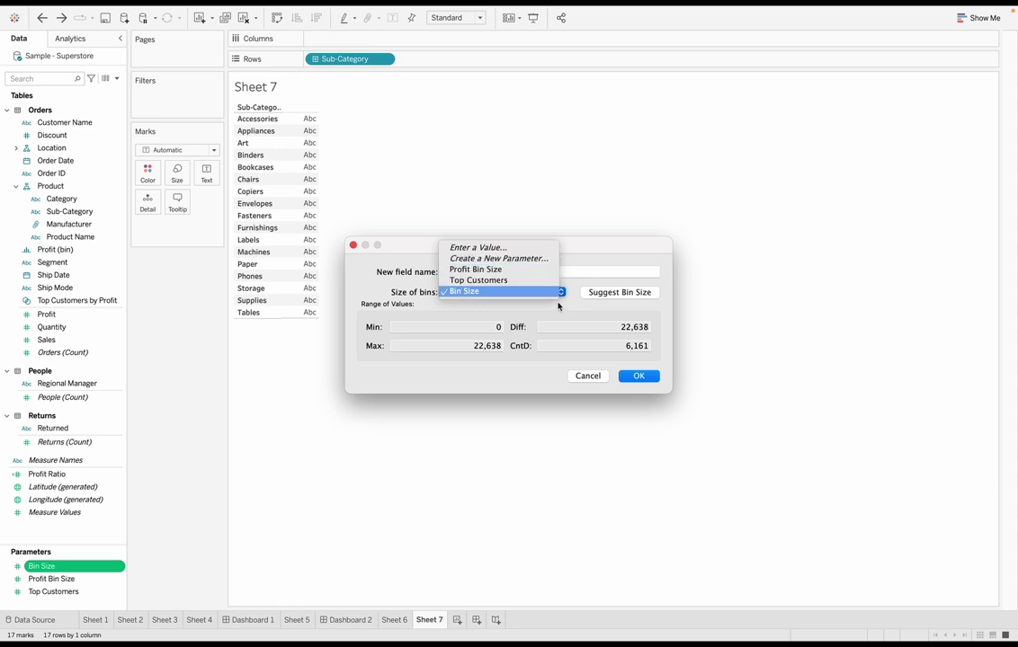
pyautogui.click(558, 299)
pyautogui.click(639, 376)
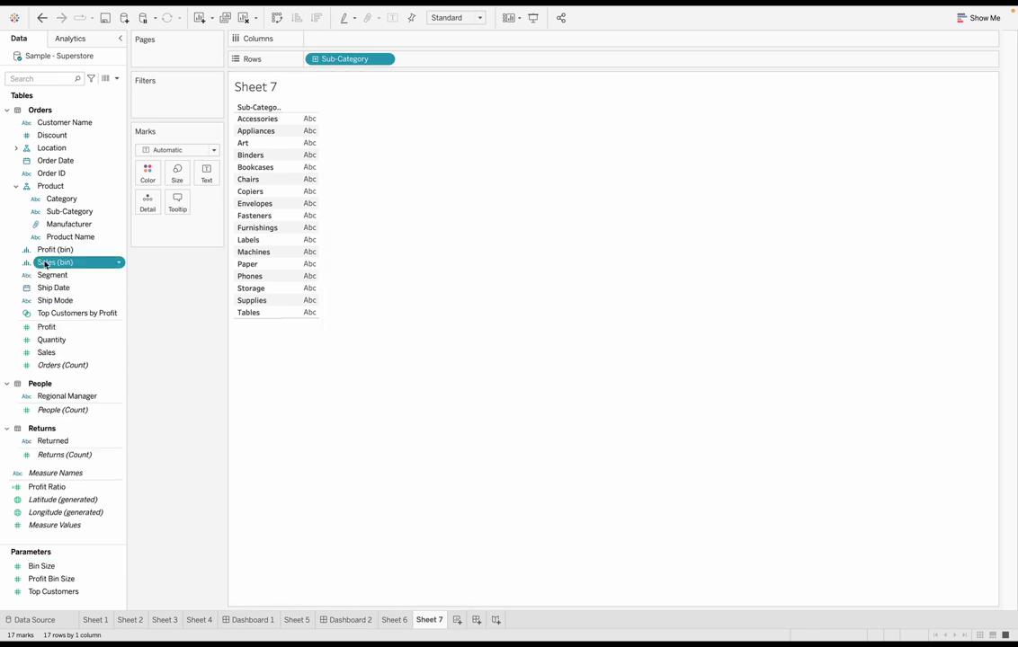
# Step: Add Sheet 8 with Sales (bin) on Rows and show the Bin Size control
pyautogui.click(457, 620)
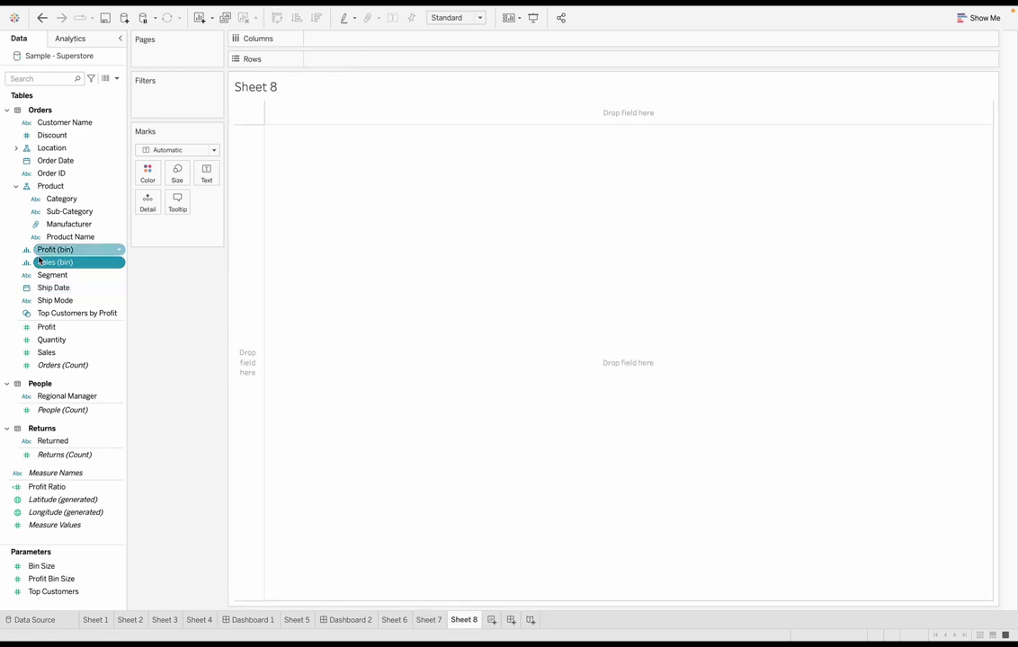
pyautogui.moveTo(55, 262); pyautogui.dragTo(388, 243)
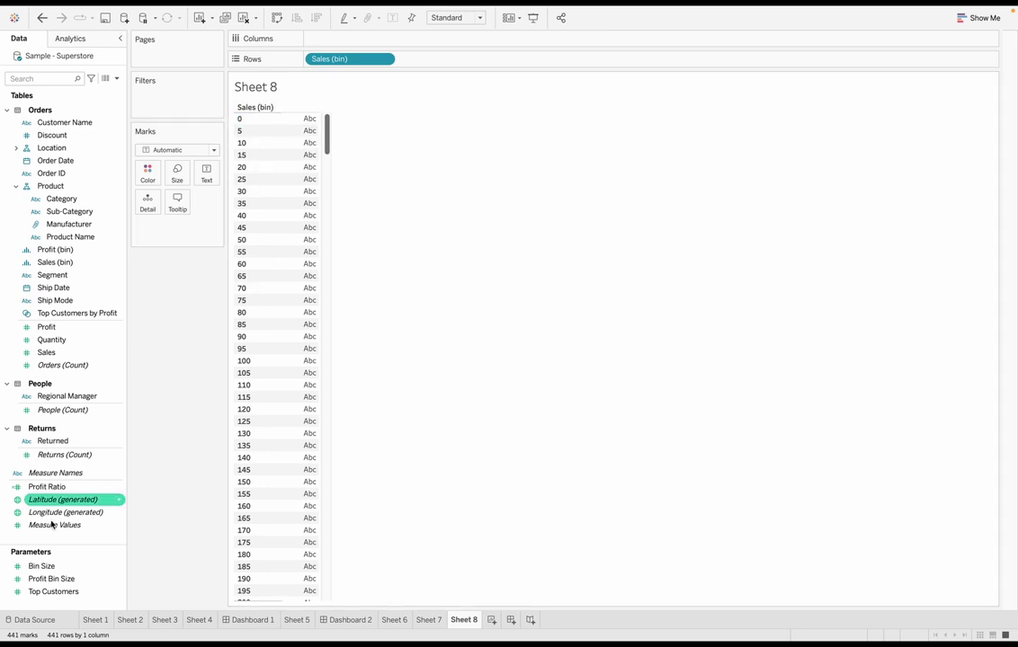
pyautogui.rightClick(48, 574)
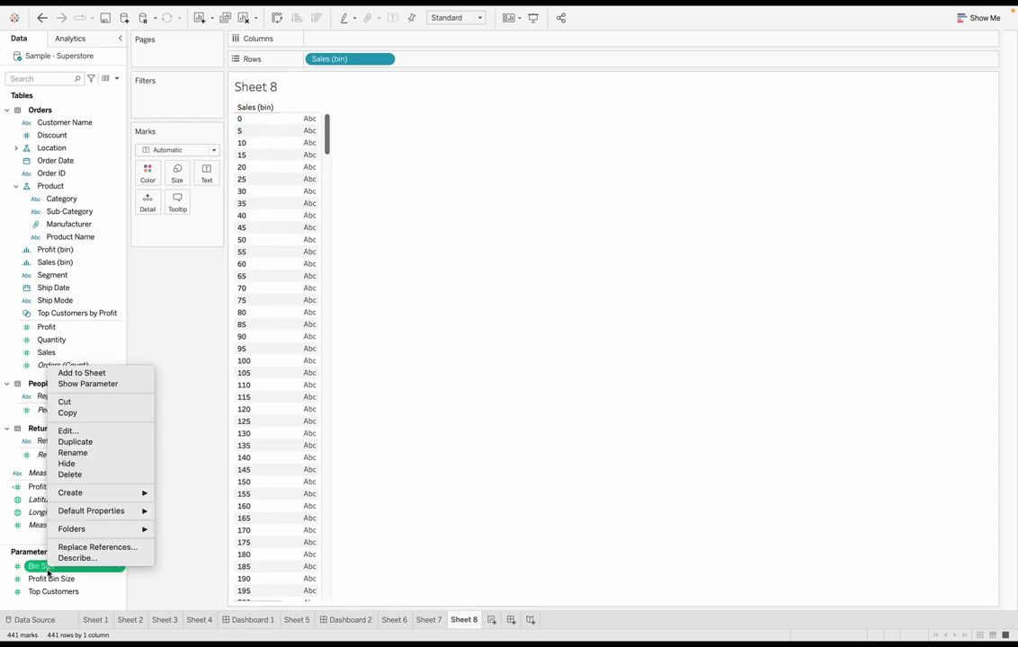
pyautogui.click(105, 385)
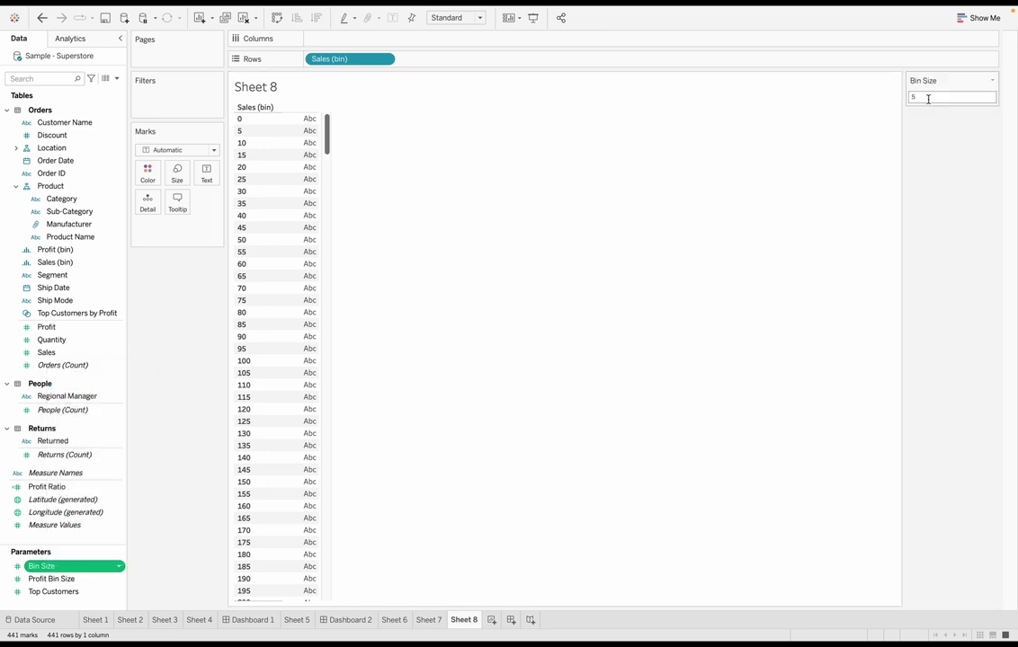
# Step: Set Bin Size to 10 and show SUM(Sales) beside each bin
pyautogui.write('10')
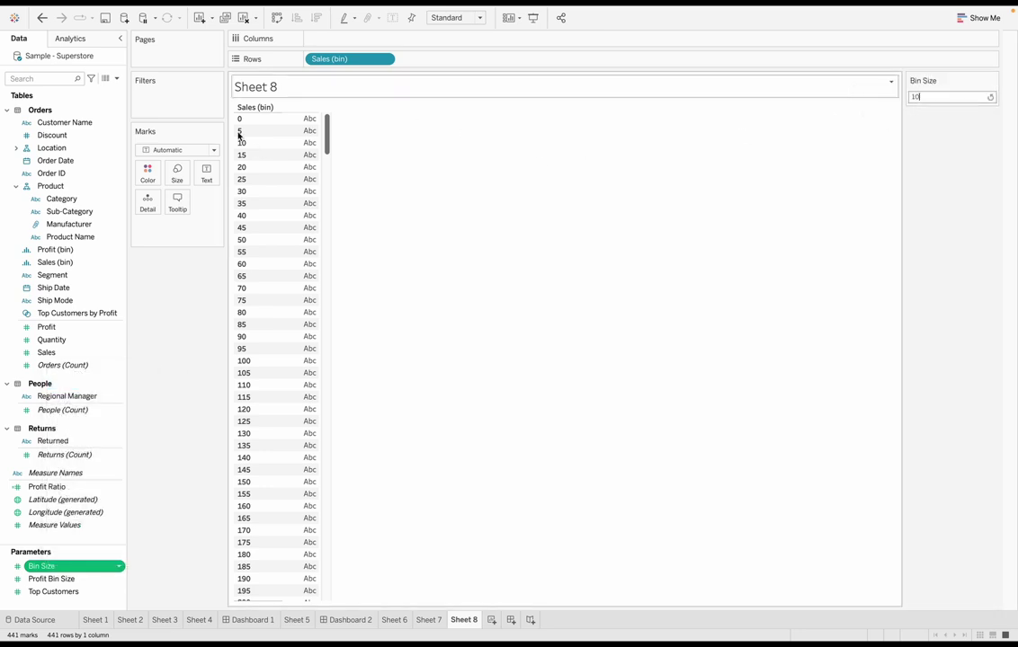
pyautogui.press('Return')
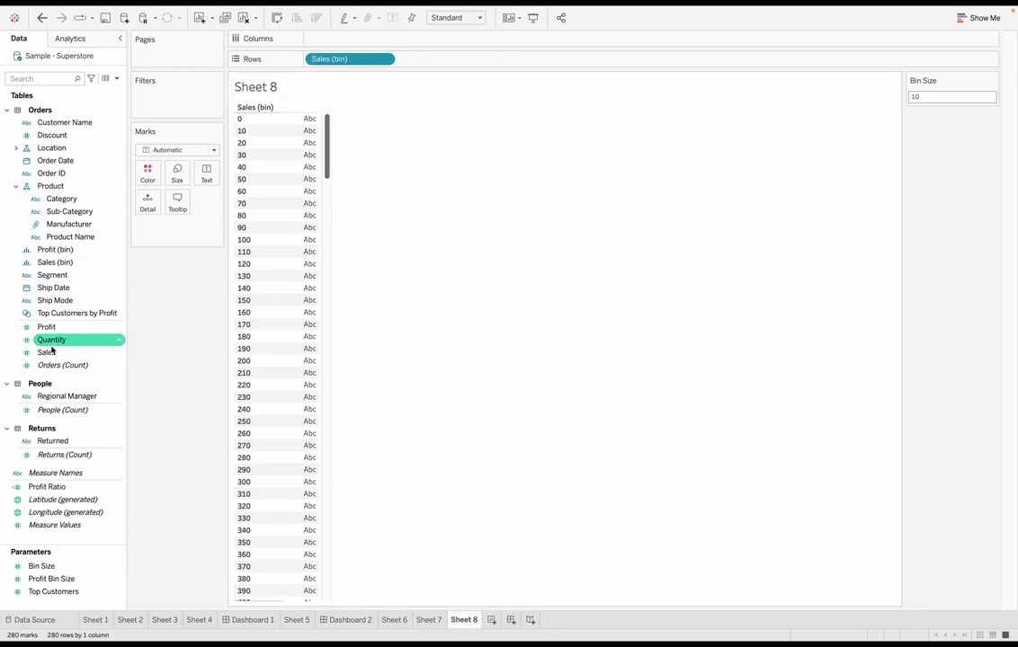
pyautogui.moveTo(52, 347); pyautogui.dragTo(198, 173)
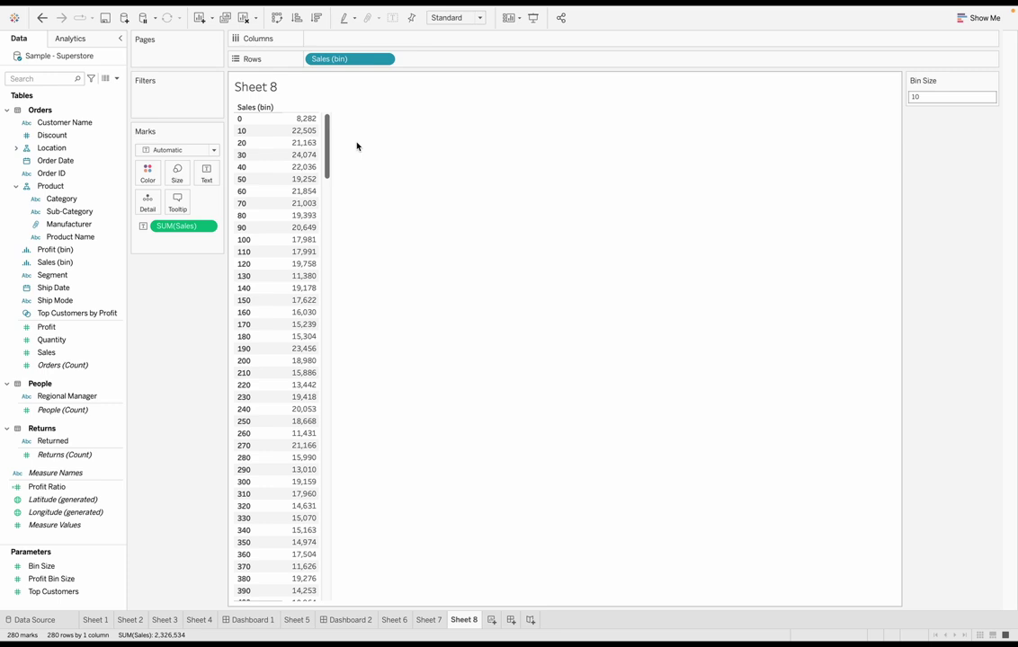
# Step: Inspect the Product field's options, then add blank worksheet Sheet 9
pyautogui.moveTo(308, 120)
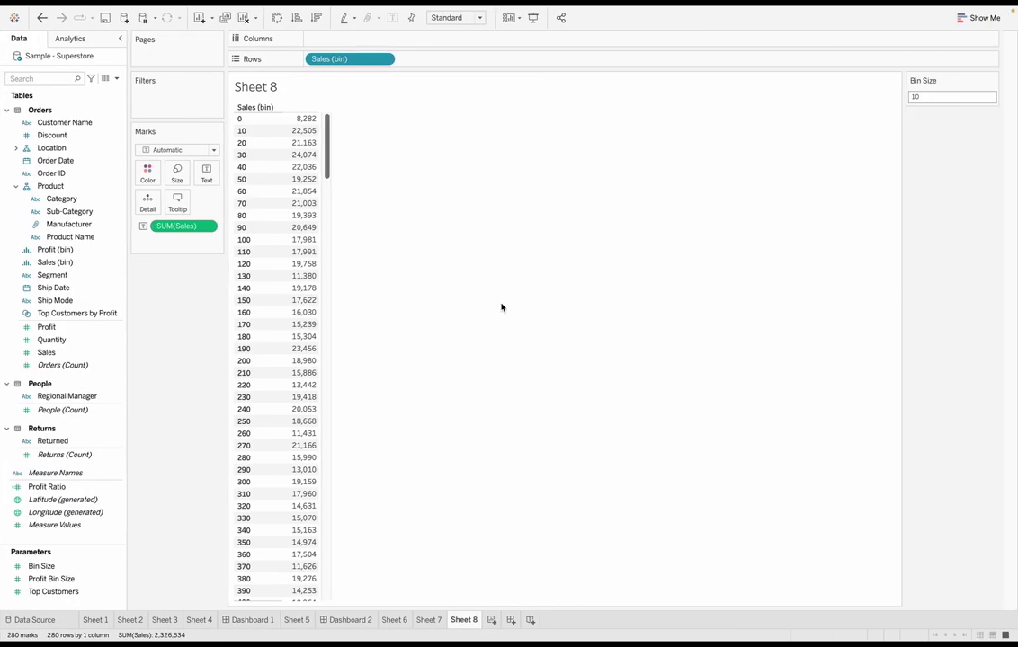
pyautogui.click(51, 187)
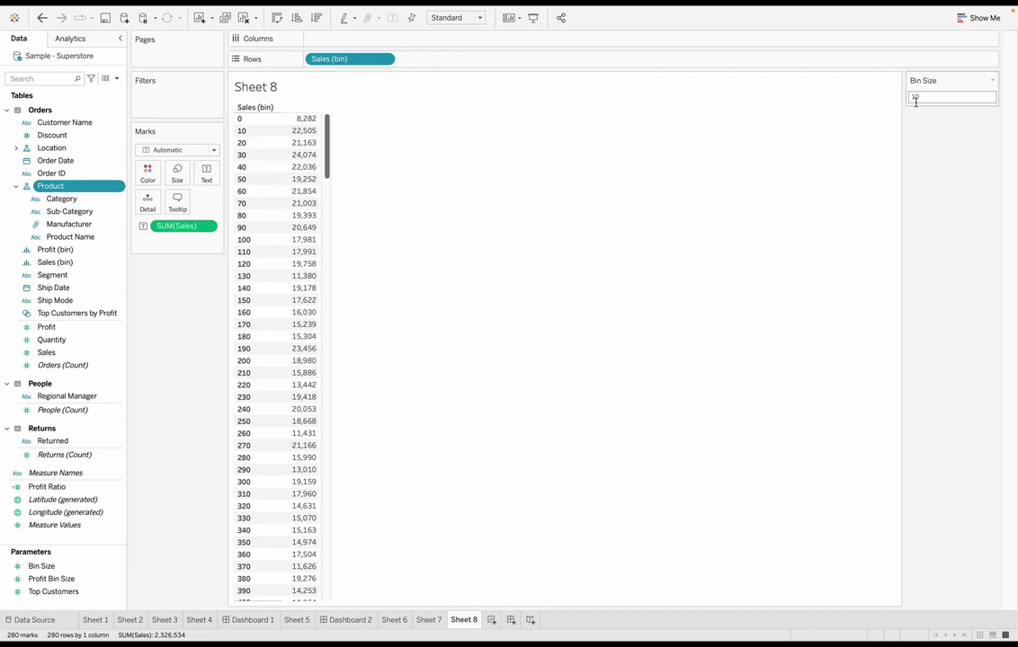
pyautogui.rightClick(77, 186)
pyautogui.click(492, 620)
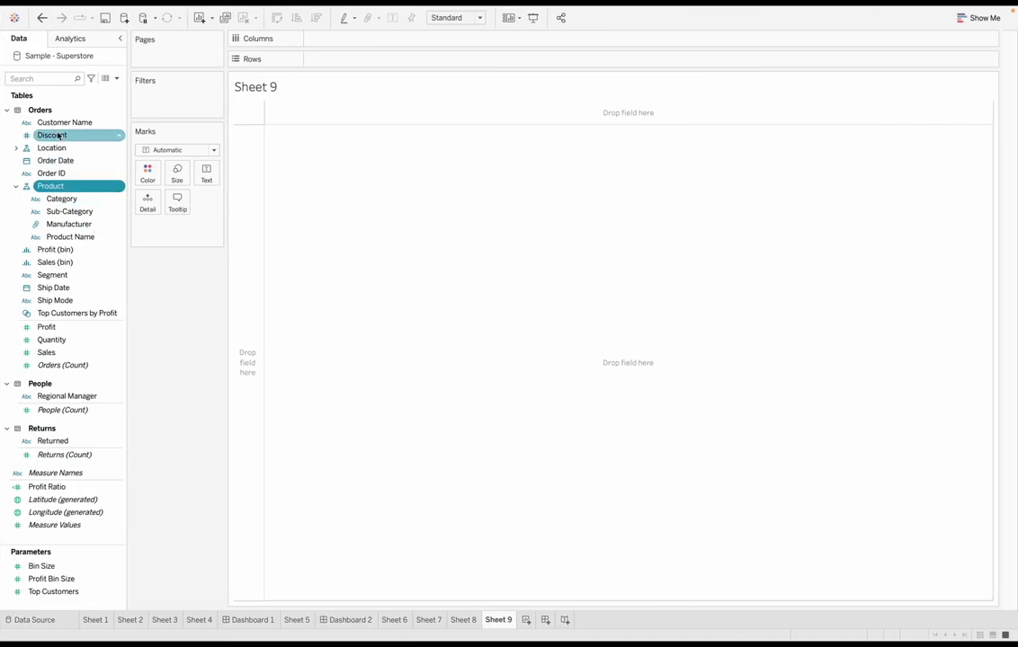
# Step: Start a set from Sub-Category and switch to its Top options
pyautogui.click(64, 214)
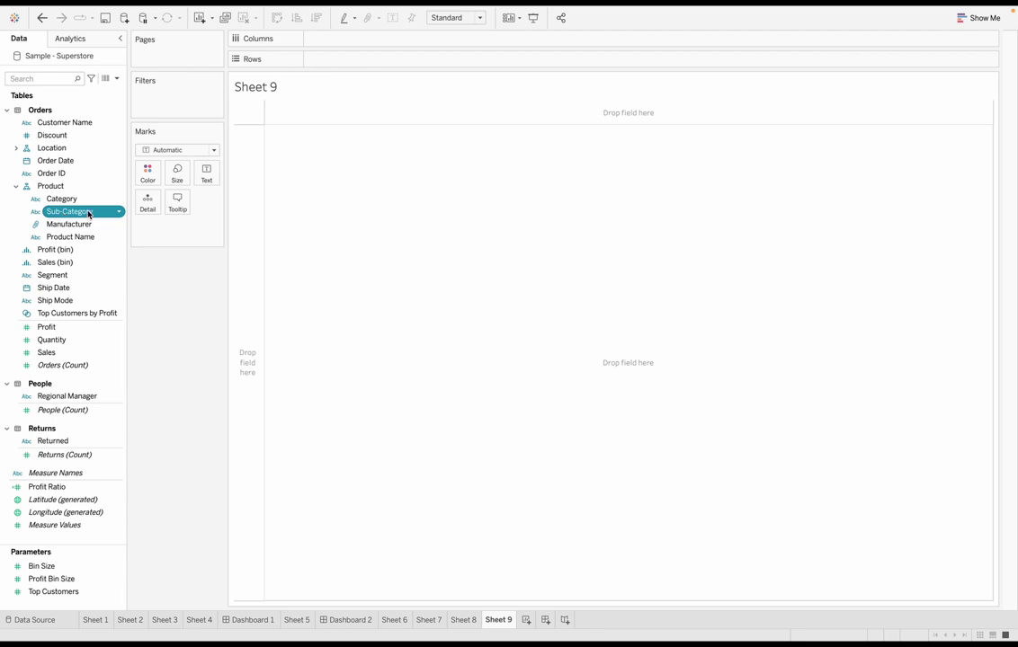
pyautogui.rightClick(88, 214)
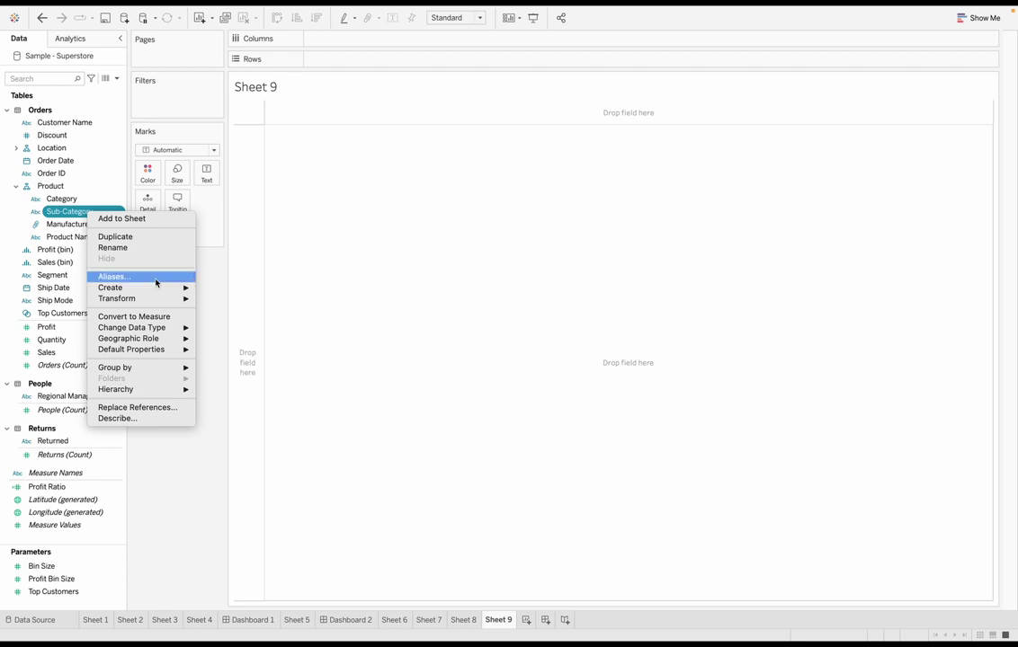
pyautogui.moveTo(175, 288)
pyautogui.click(229, 314)
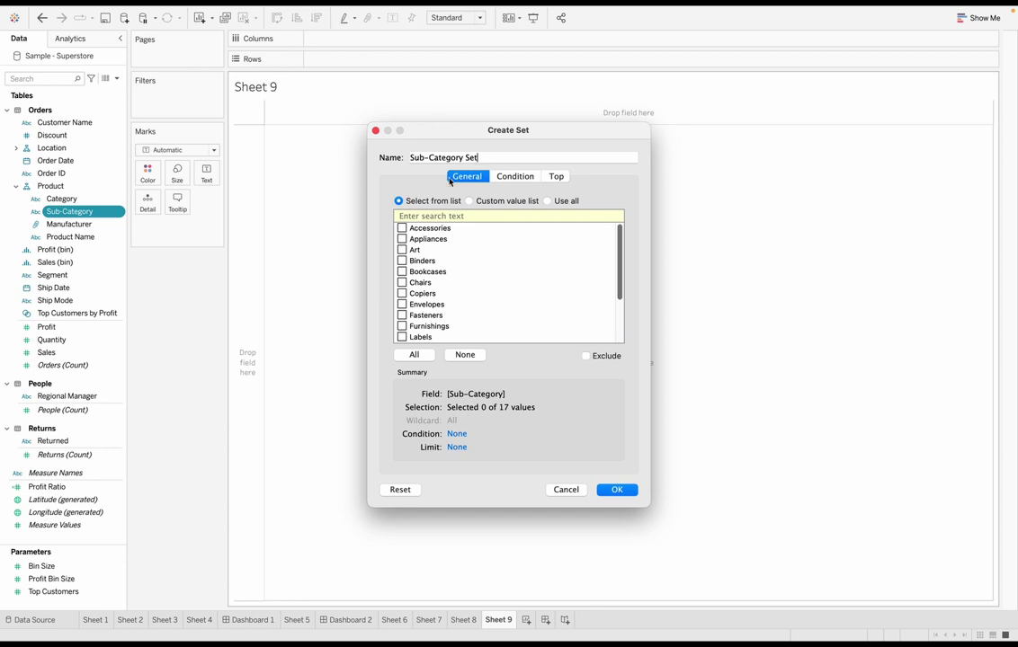
pyautogui.scroll(-3, 418, 256)
pyautogui.scroll(3, 418, 256)
pyautogui.click(514, 177)
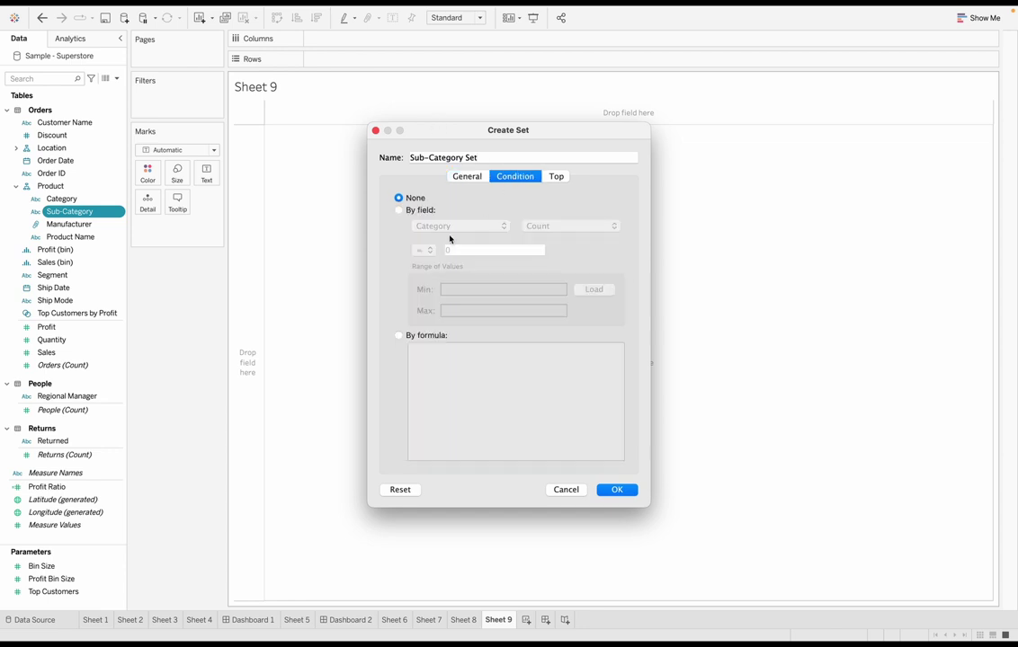
pyautogui.click(553, 179)
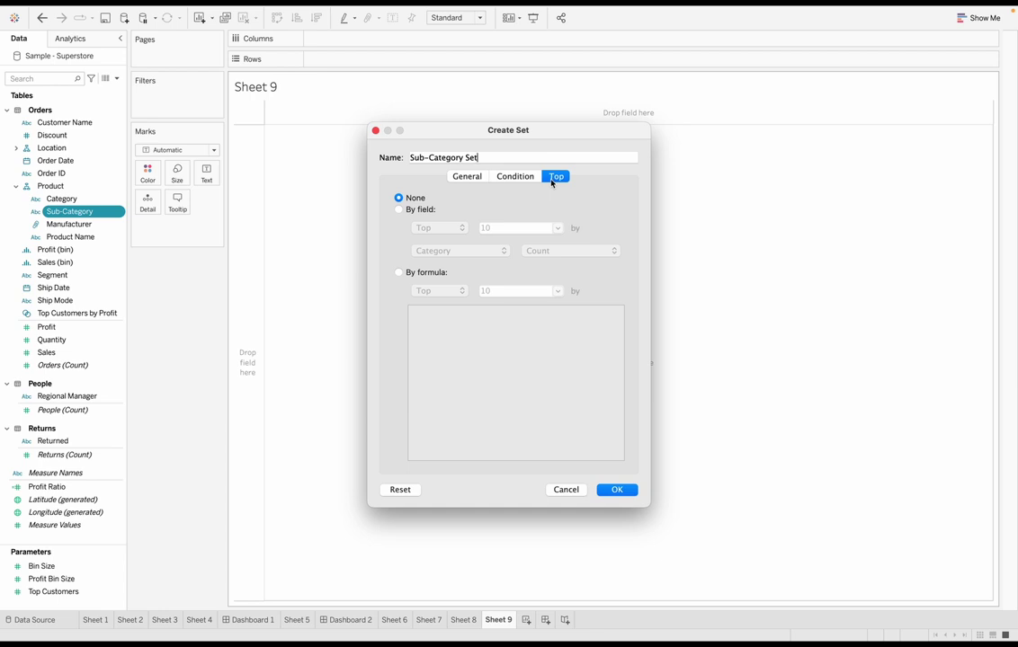
# Step: Rank the set's top members by the sum of Sales
pyautogui.click(398, 210)
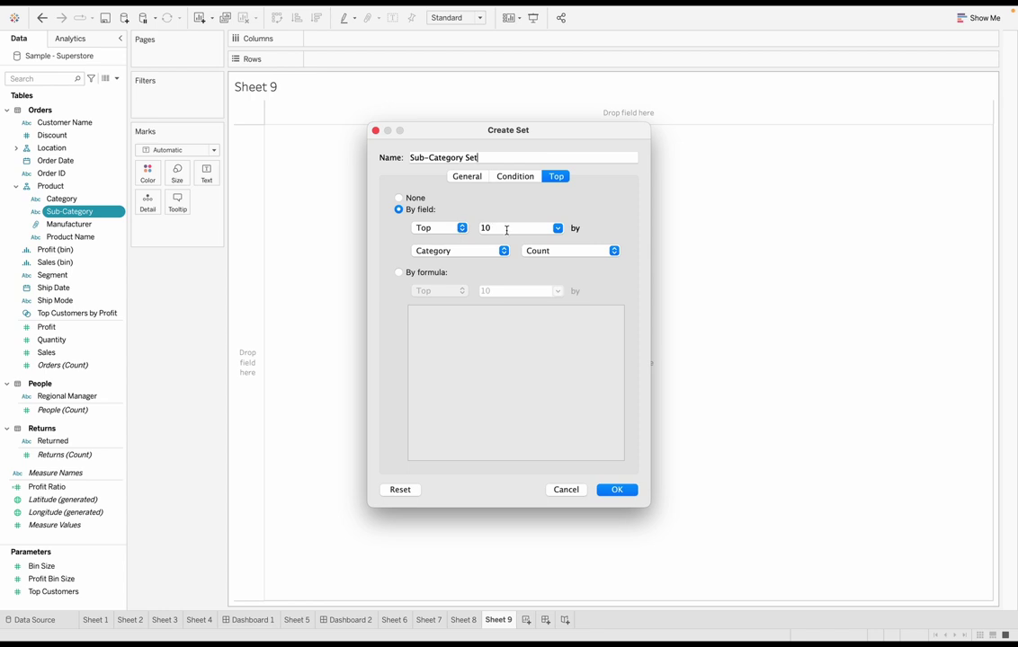
pyautogui.click(466, 255)
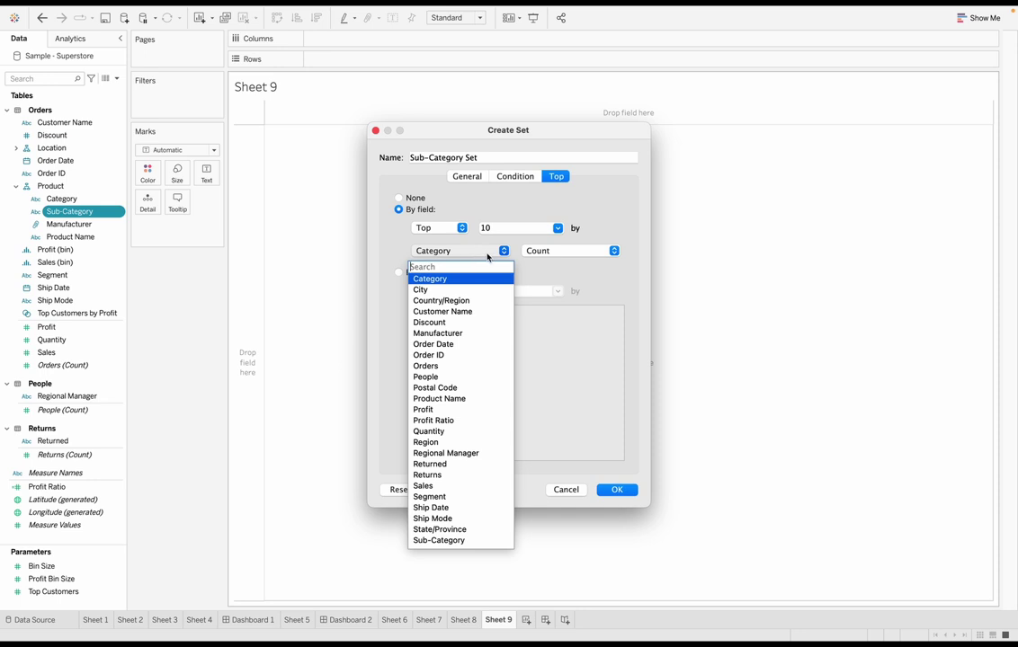
pyautogui.click(432, 488)
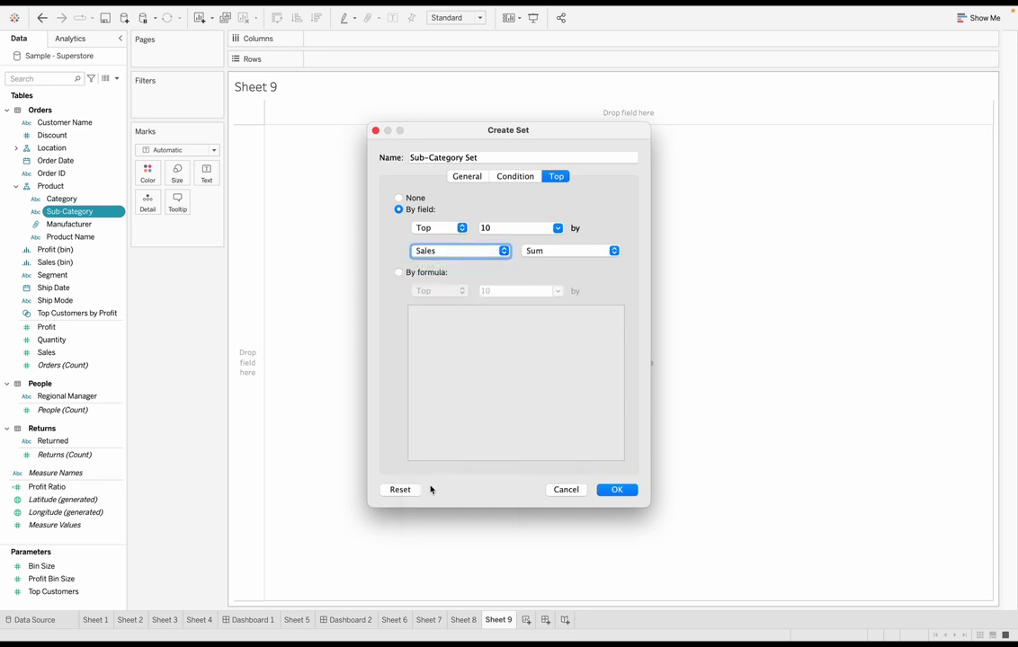
pyautogui.click(548, 251)
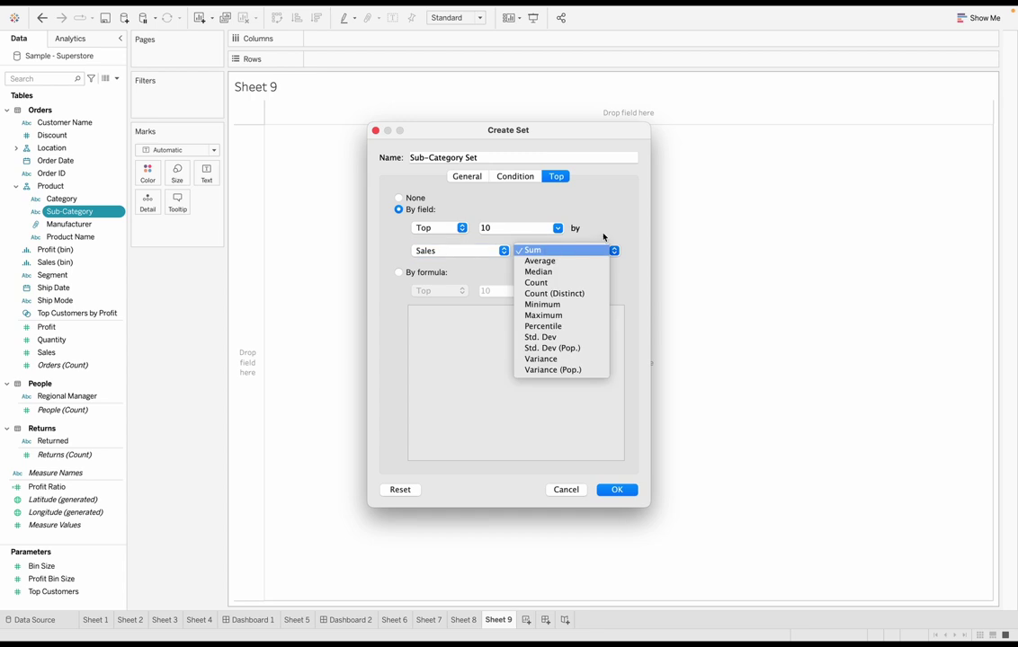
pyautogui.click(533, 250)
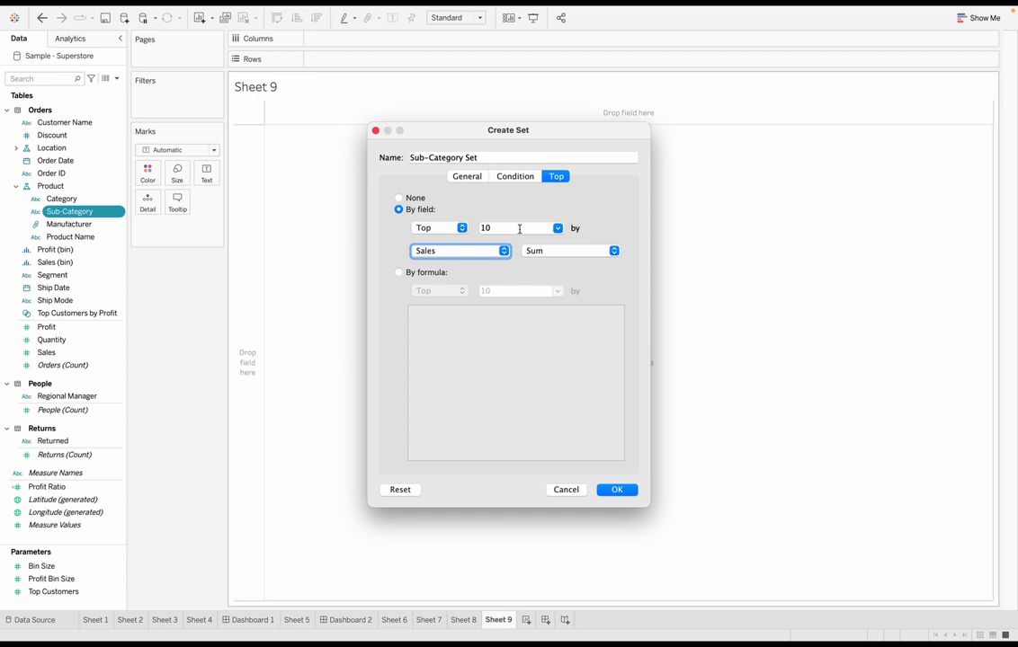
# Step: Drive the top count with a new parameter named 'Set Parameter'
pyautogui.click(481, 229)
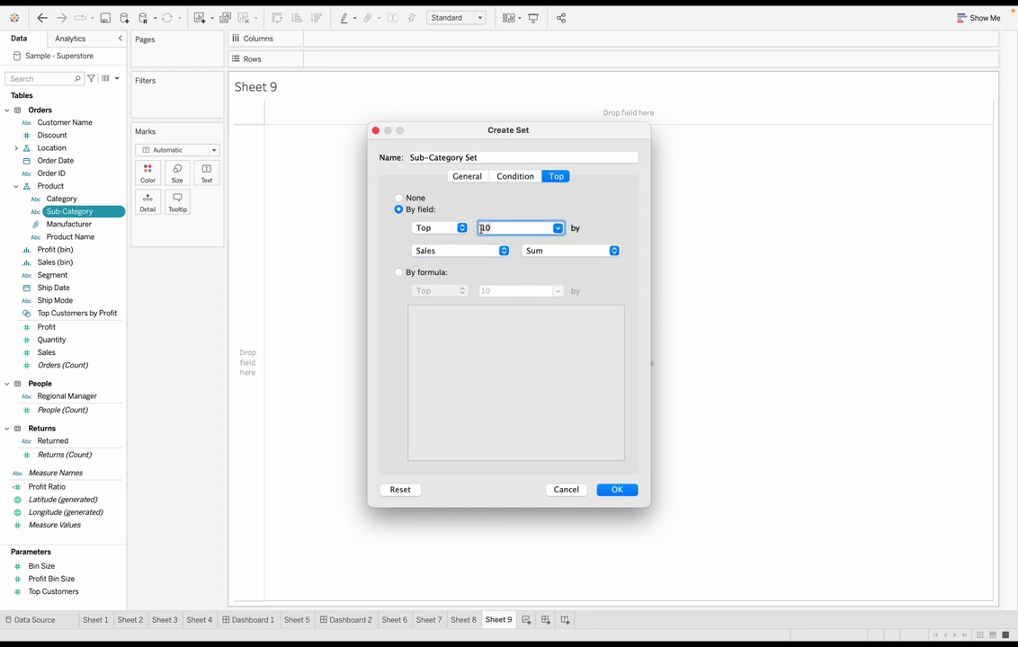
pyautogui.click(558, 228)
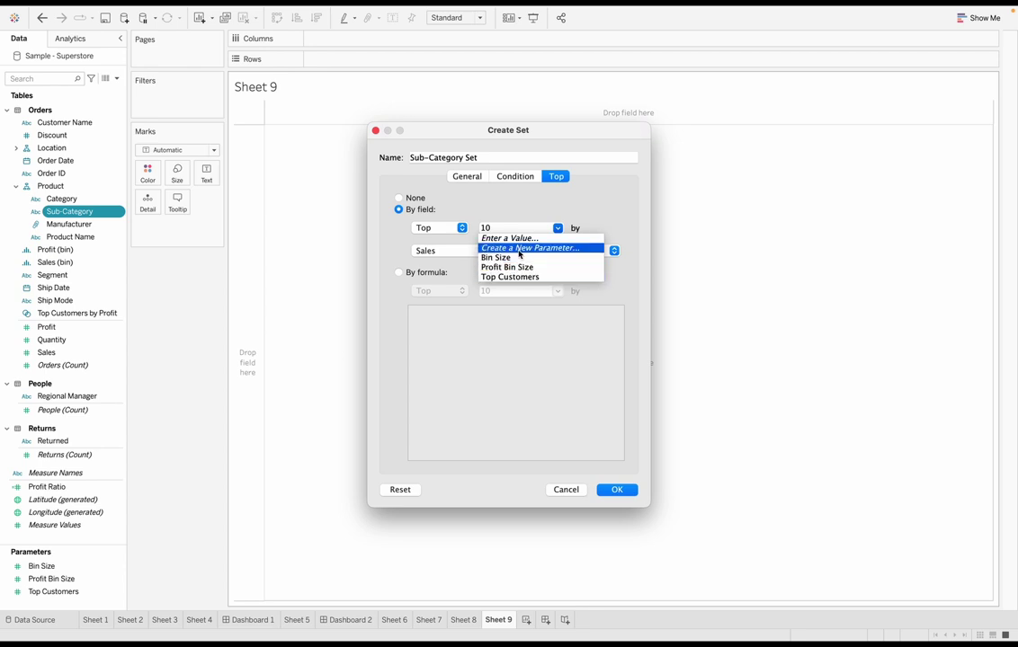
pyautogui.click(520, 248)
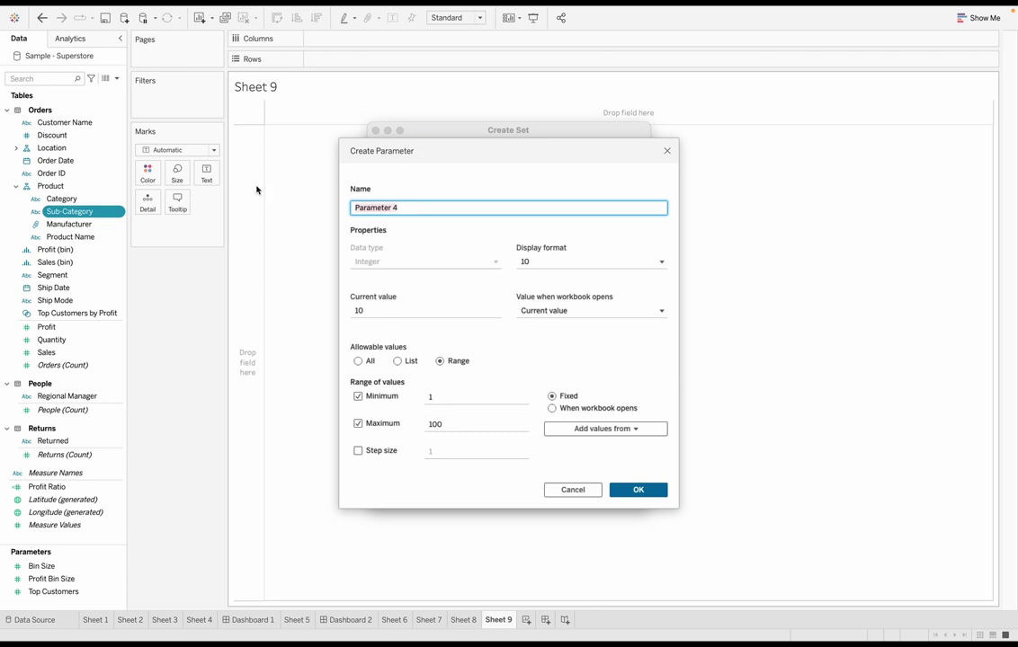
pyautogui.write('Set Paramet')
pyautogui.click(617, 490)
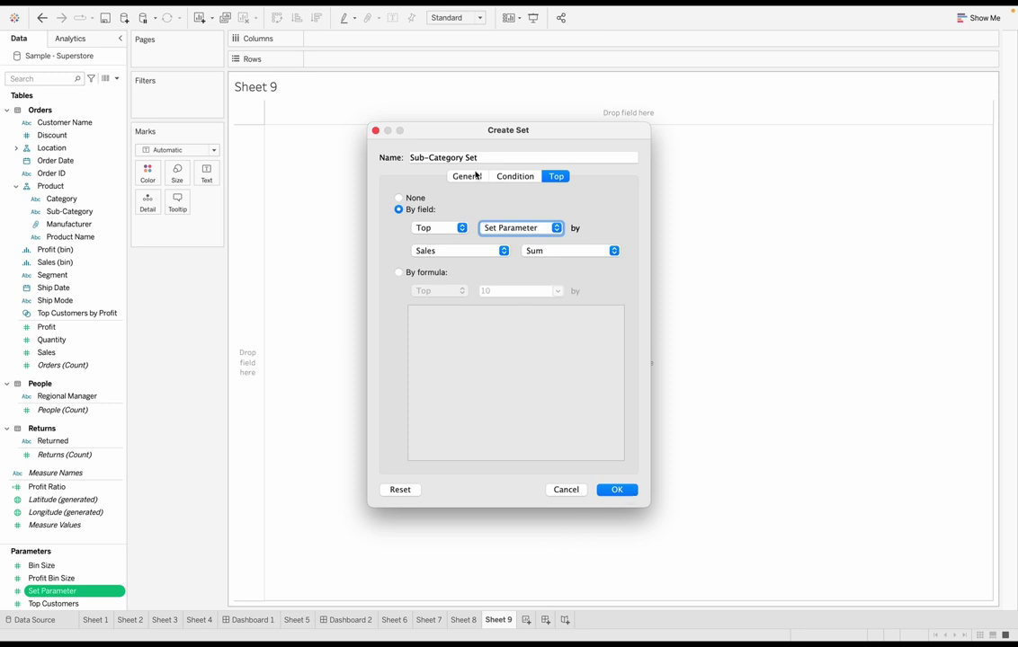
# Step: Name the set 'Top N SubCategories' and create it
pyautogui.click(418, 157)
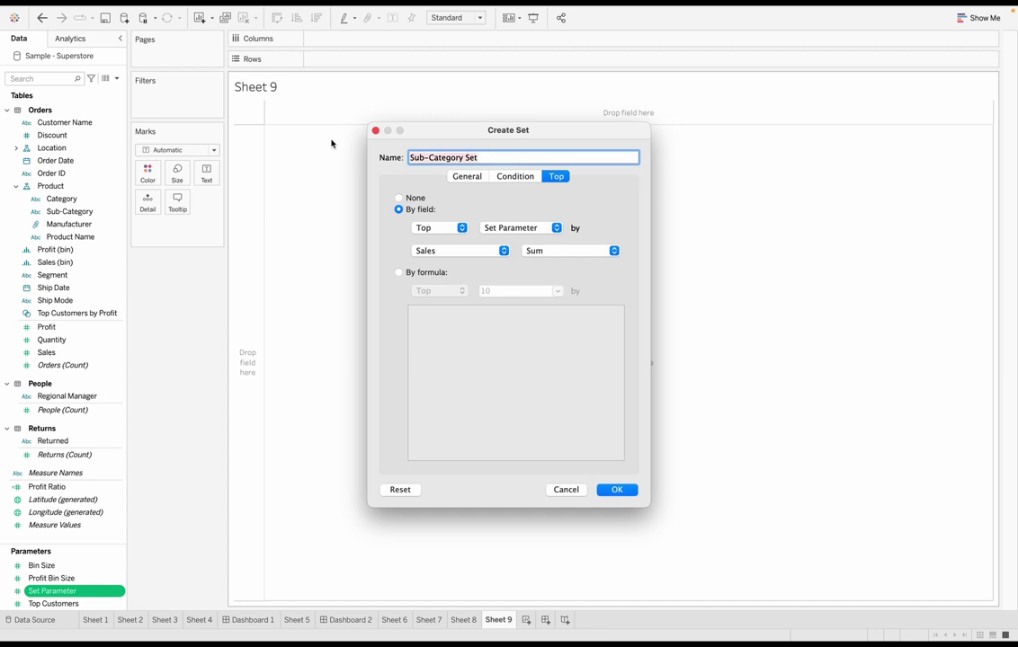
pyautogui.press('super+a')
pyautogui.write('Top 10 SubCatego')
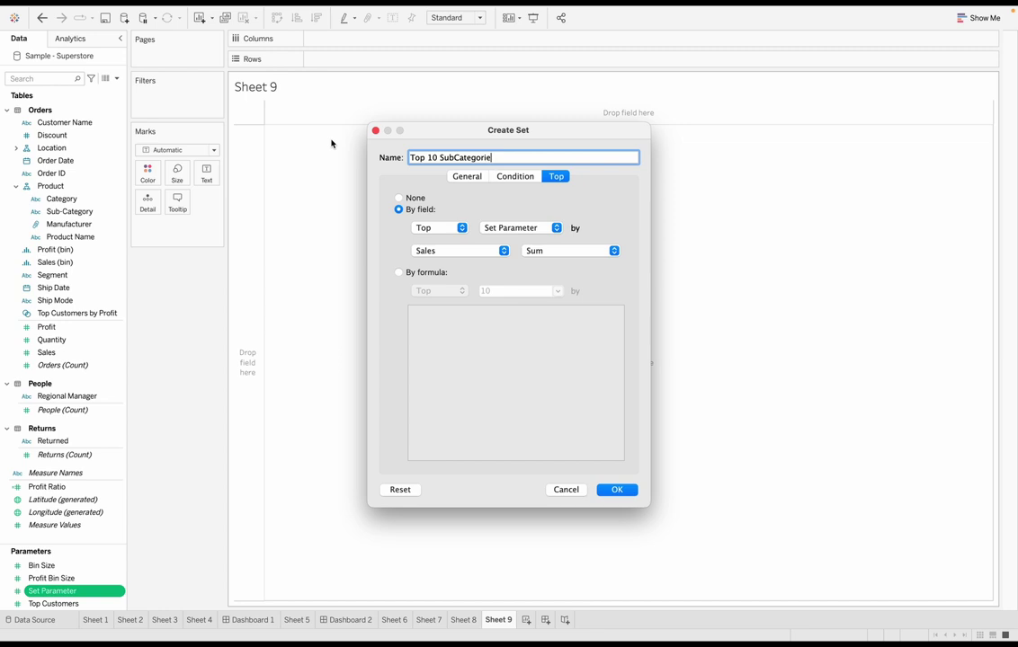
pyautogui.doubleClick(433, 159)
pyautogui.write('N')
pyautogui.click(615, 491)
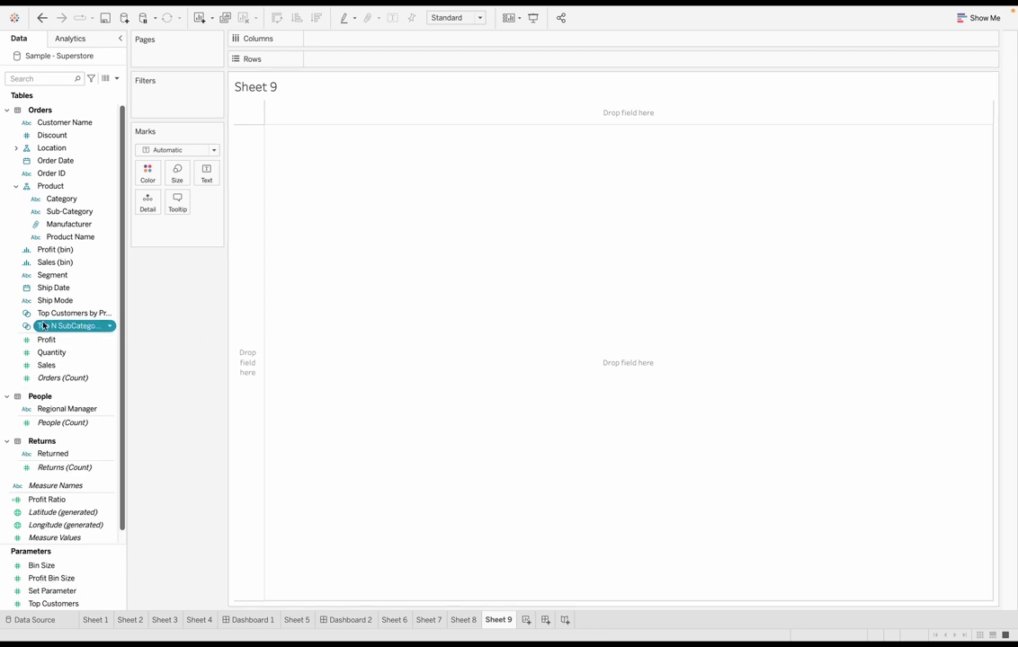
# Step: Put Top N SubCategories on Rows showing its members, with SUM(Sales) on Text
pyautogui.moveTo(48, 329); pyautogui.dragTo(326, 184)
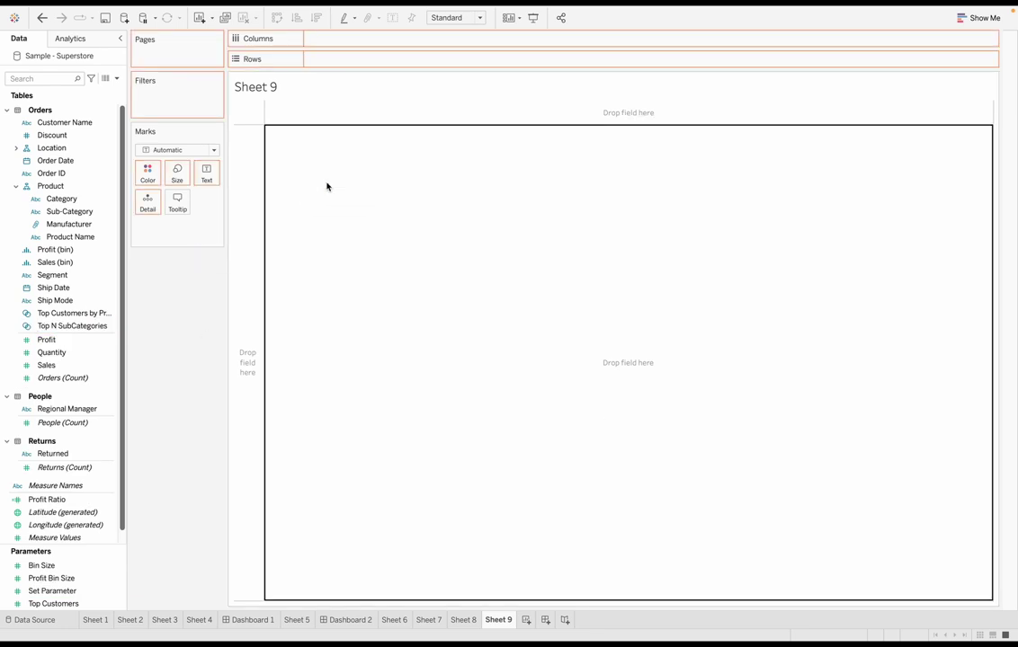
pyautogui.moveTo(265, 132)
pyautogui.mouseDown()
pyautogui.moveTo(296, 129)
pyautogui.moveTo(268, 122)
pyautogui.mouseUp()
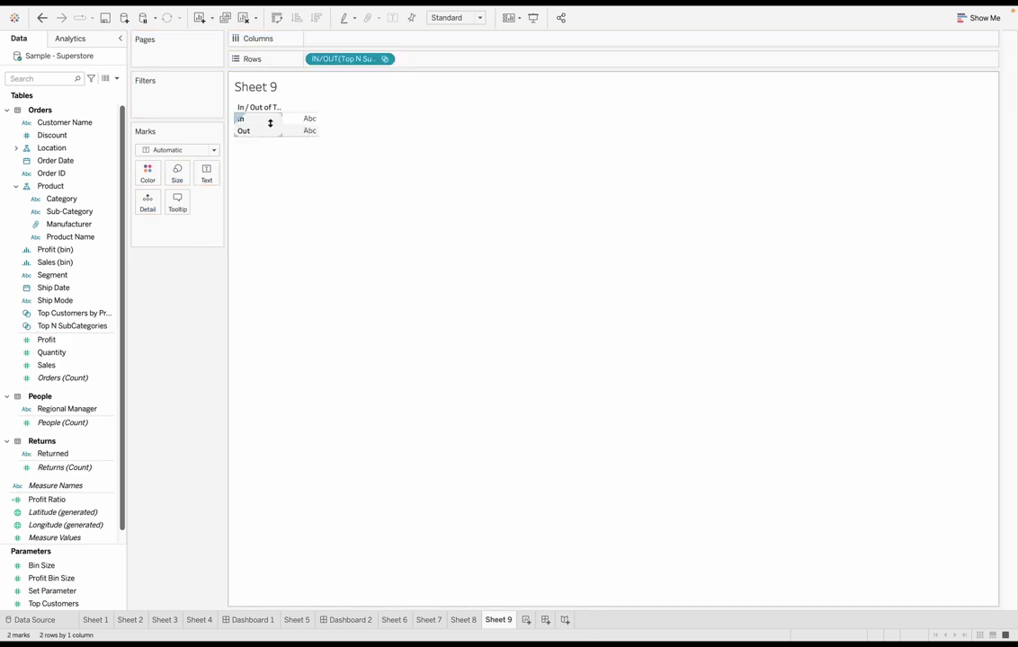
pyautogui.rightClick(358, 62)
pyautogui.click(417, 188)
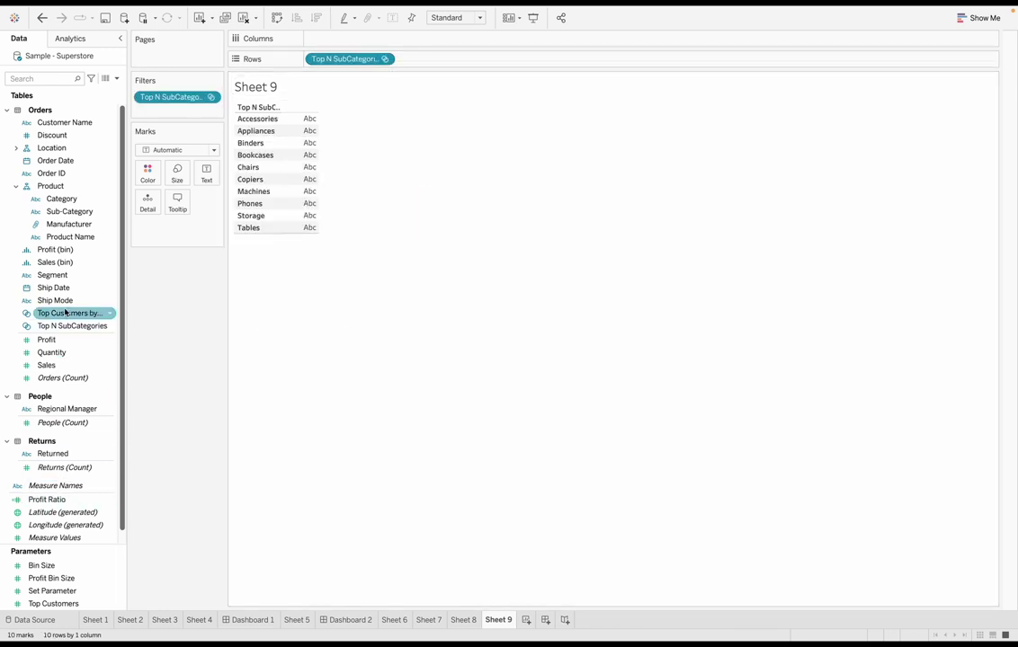
pyautogui.moveTo(78, 363); pyautogui.dragTo(300, 143)
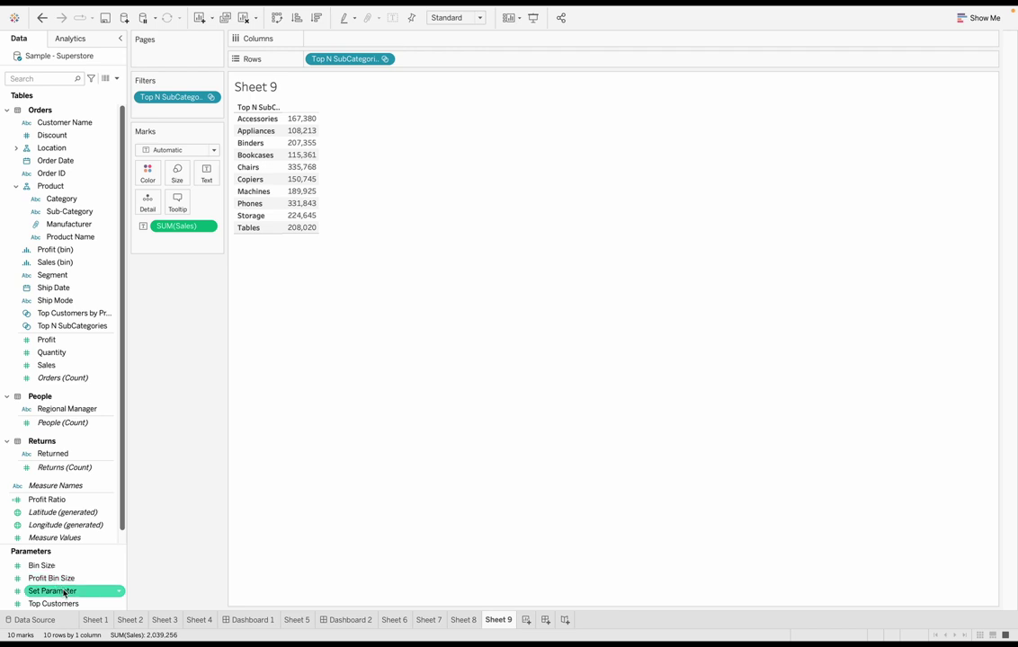
# Step: Show the Set Parameter control on the sheet as a type-in box
pyautogui.rightClick(56, 591)
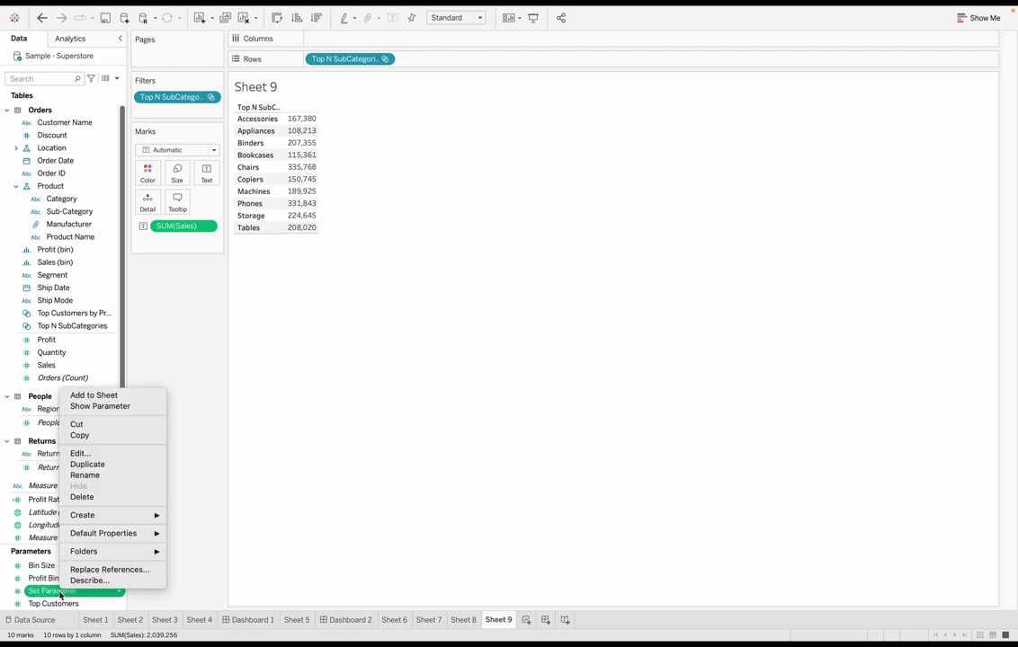
pyautogui.click(100, 405)
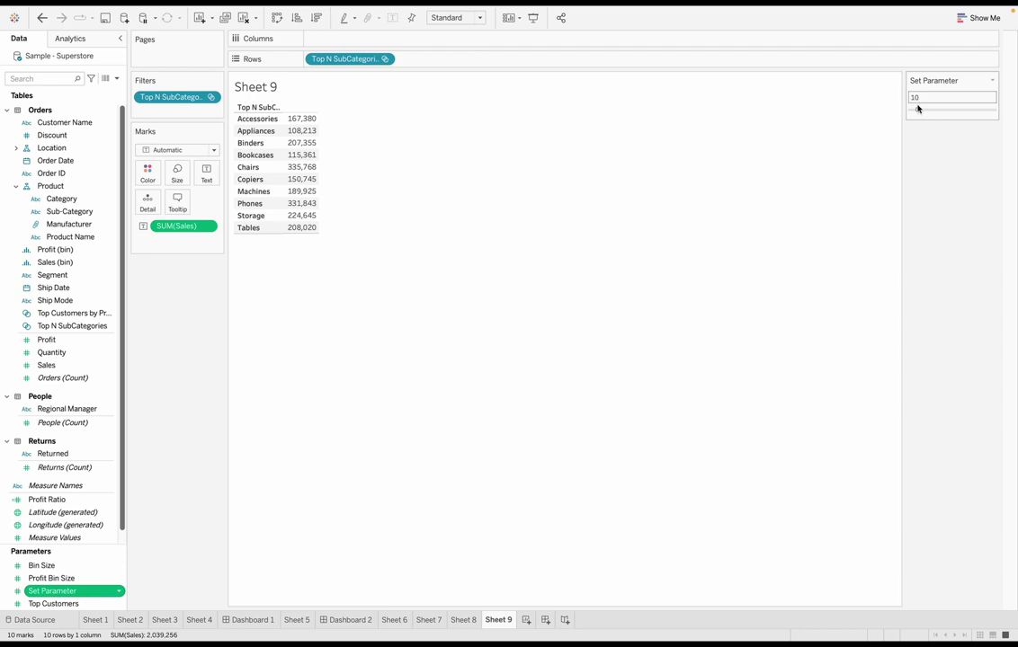
pyautogui.click(991, 81)
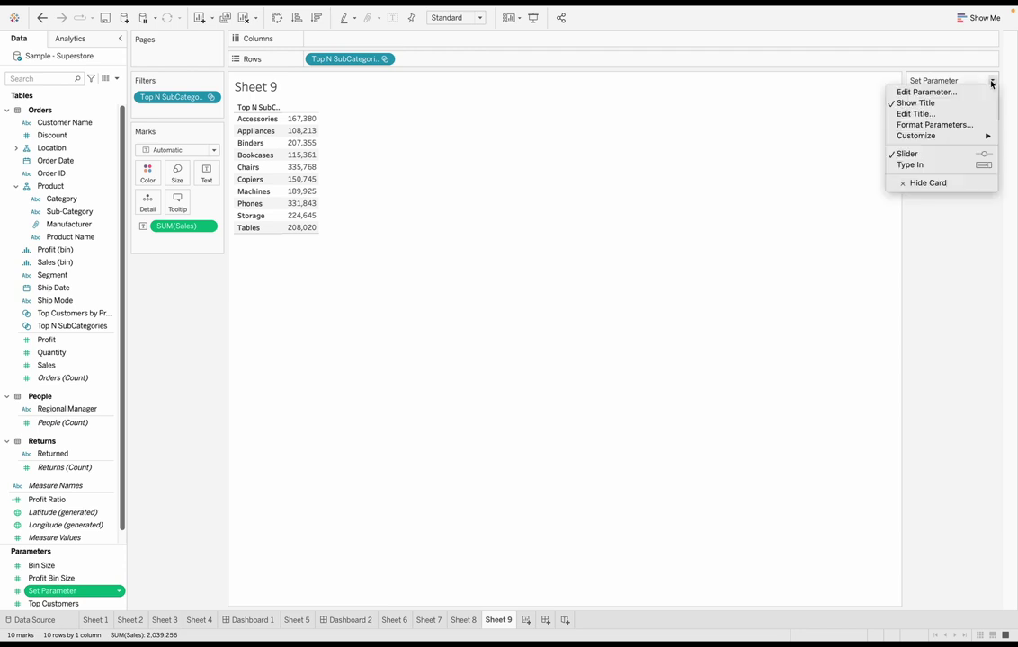
pyautogui.click(963, 165)
# Step: Set the top count to 5, then to 1, leaving only Chairs
pyautogui.doubleClick(939, 94)
pyautogui.write('5')
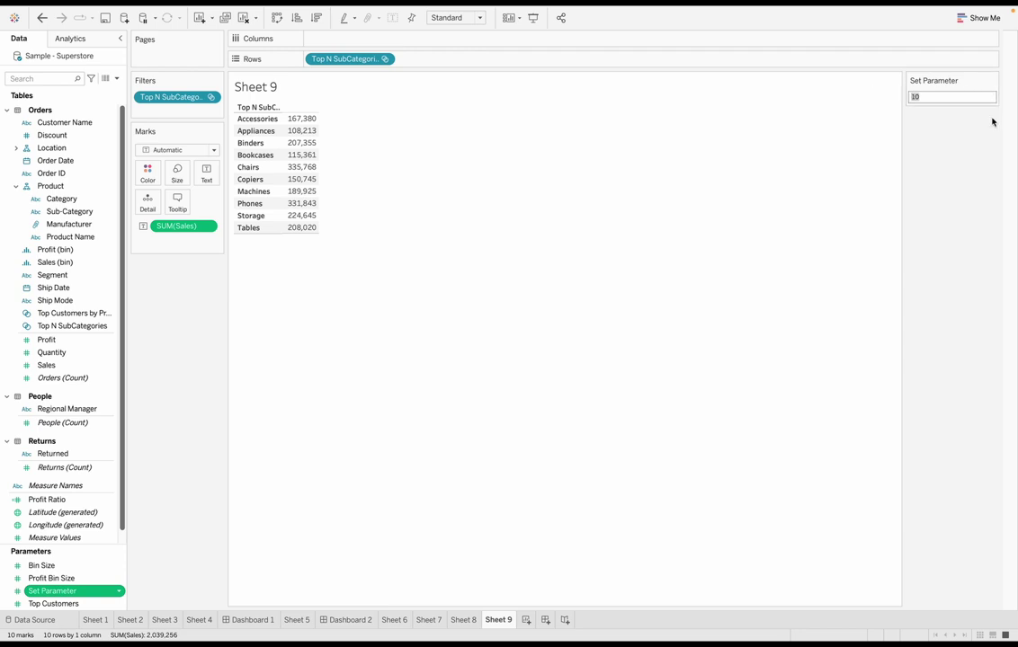
pyautogui.press('Return')
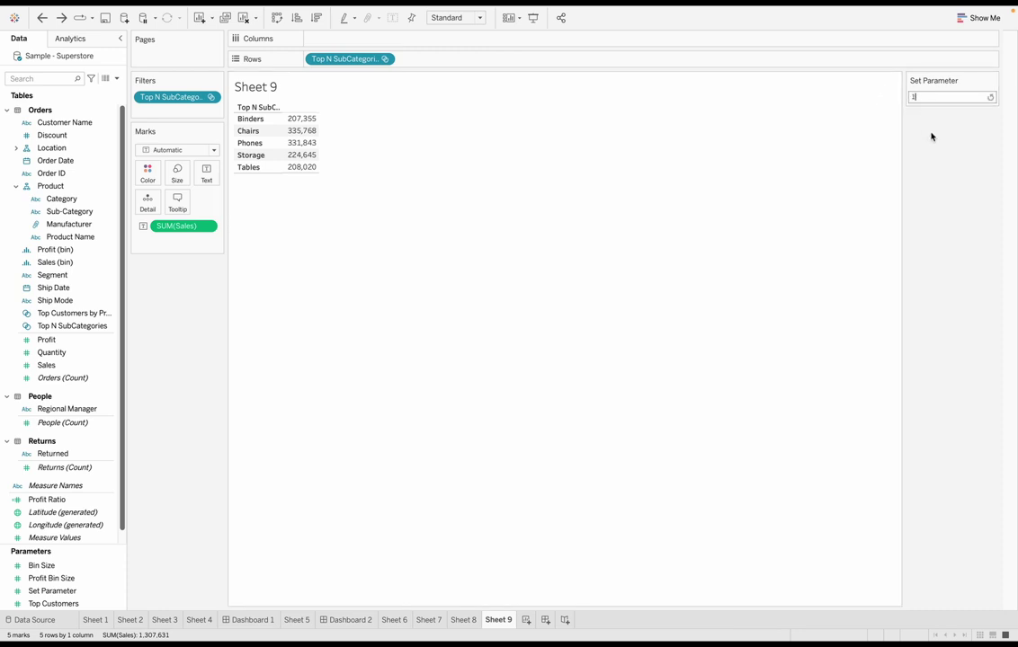
pyautogui.write('1')
pyautogui.press('Return')
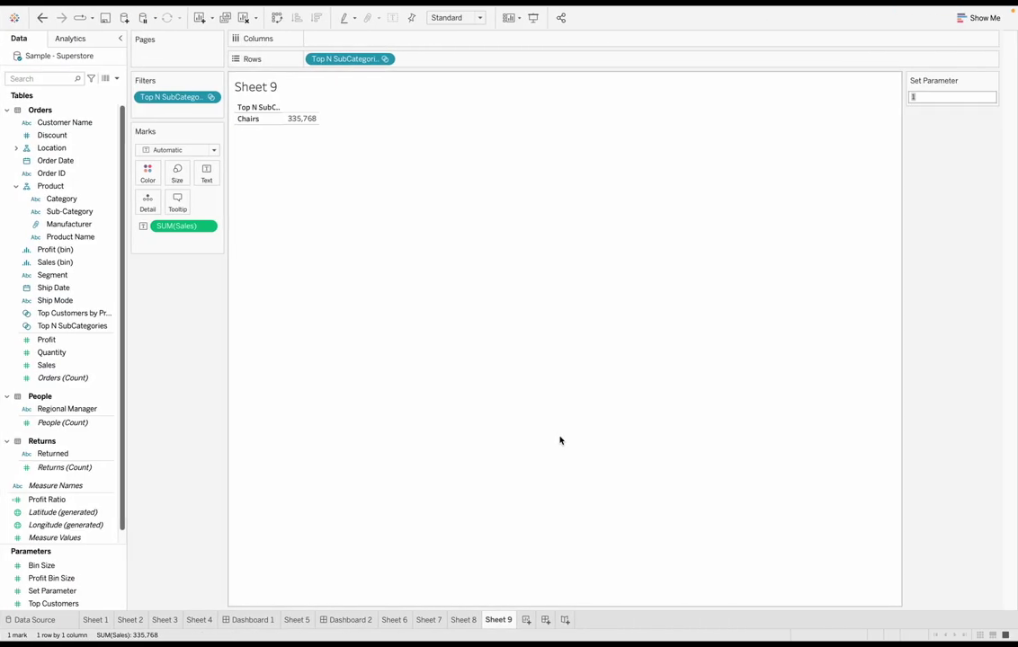
# Step: Add blank Sheet 10, collapse Product, and browse the Customer Name field's options
pyautogui.click(526, 620)
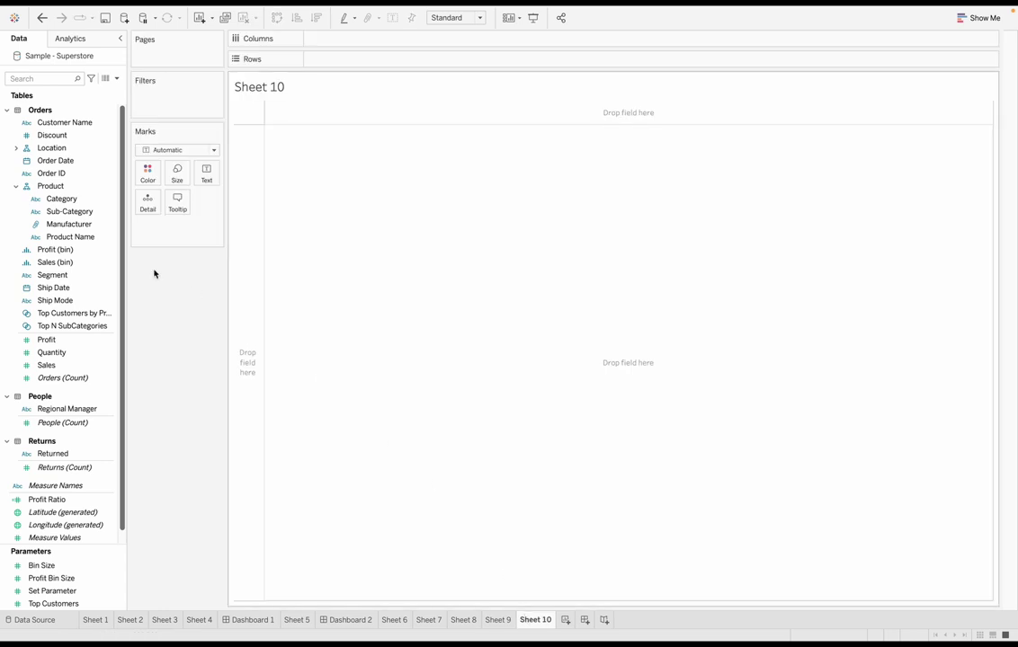
pyautogui.click(17, 186)
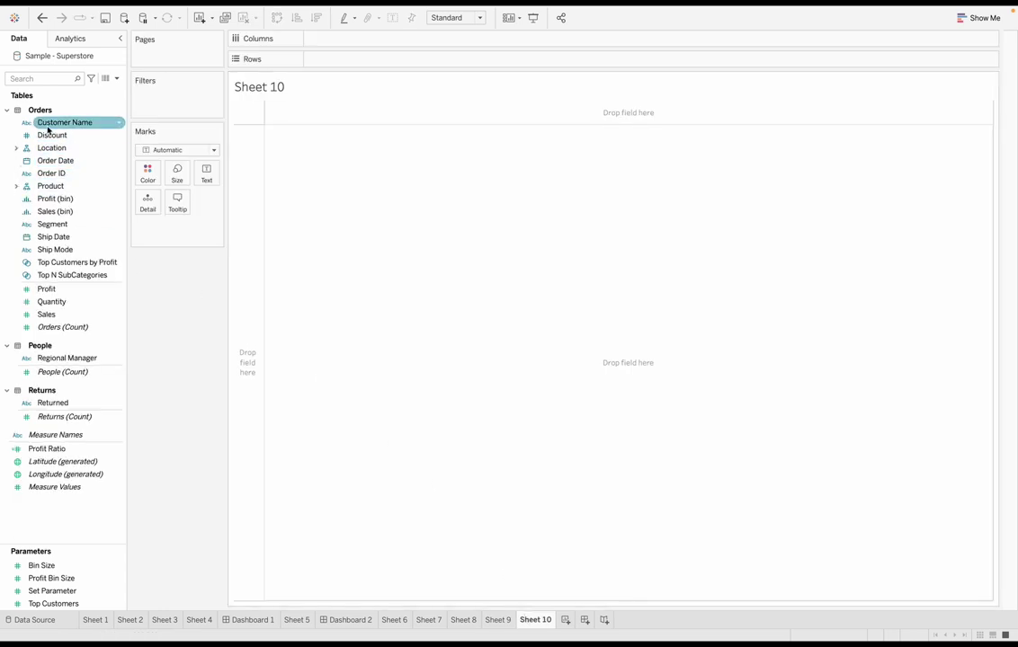
pyautogui.rightClick(49, 128)
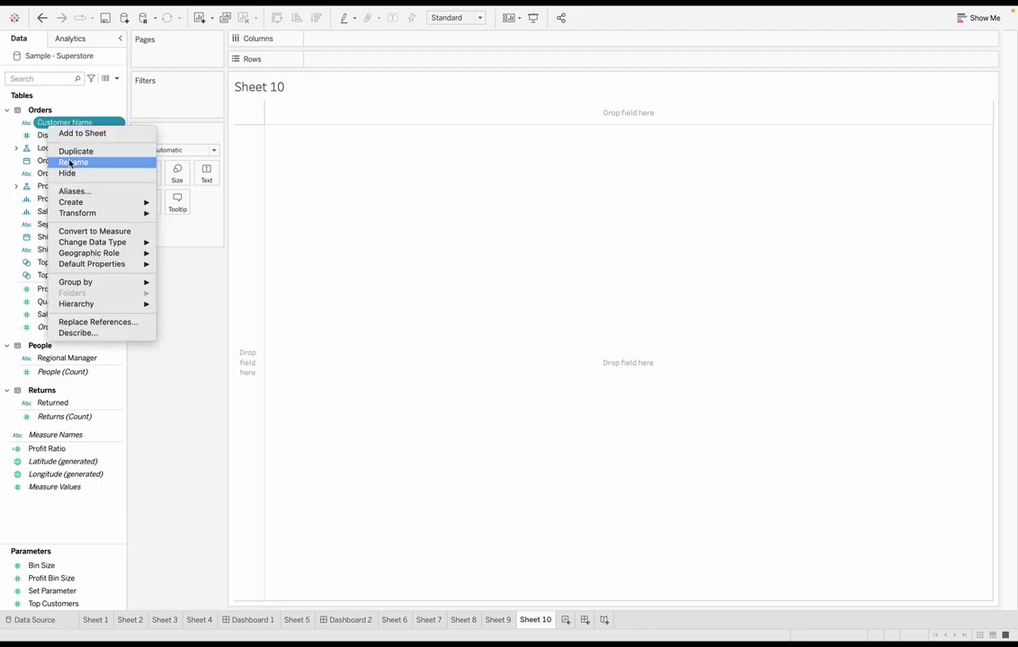
pyautogui.moveTo(107, 242)
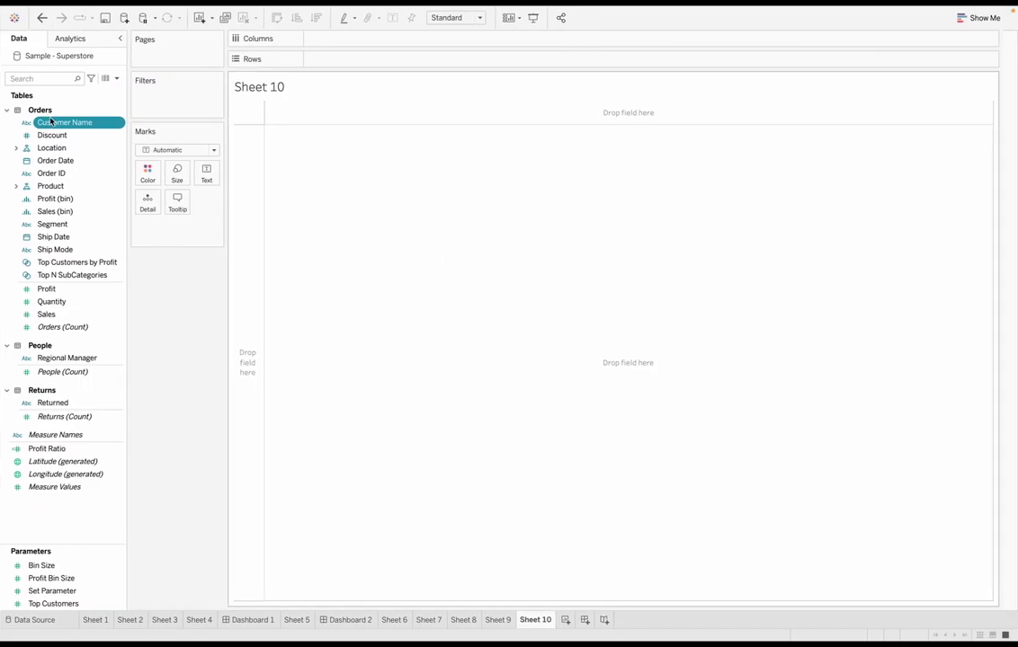
pyautogui.rightClick(50, 124)
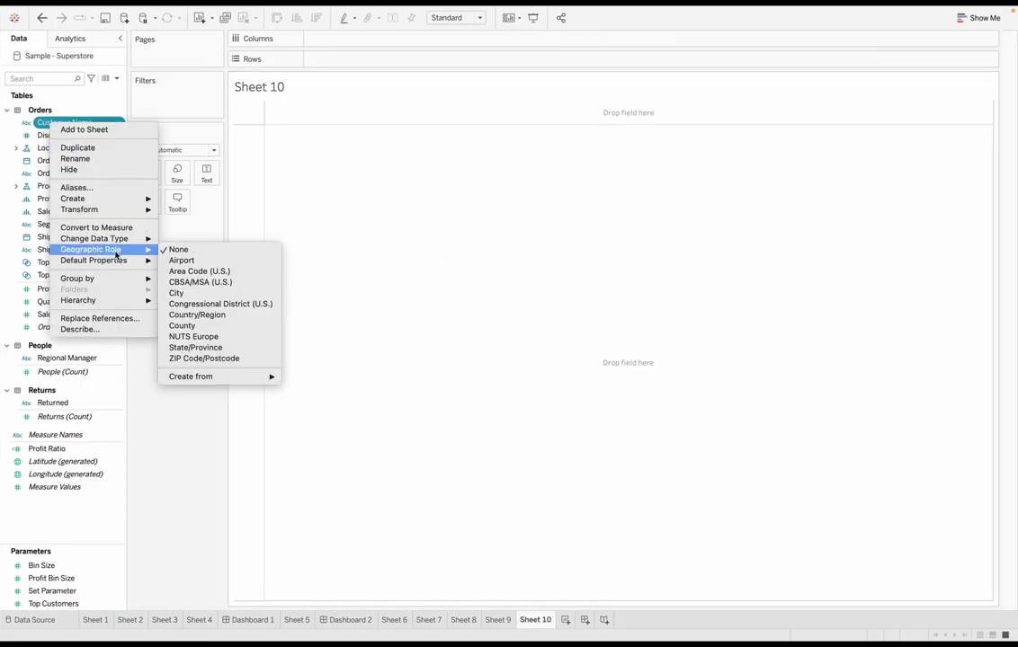
pyautogui.moveTo(116, 241)
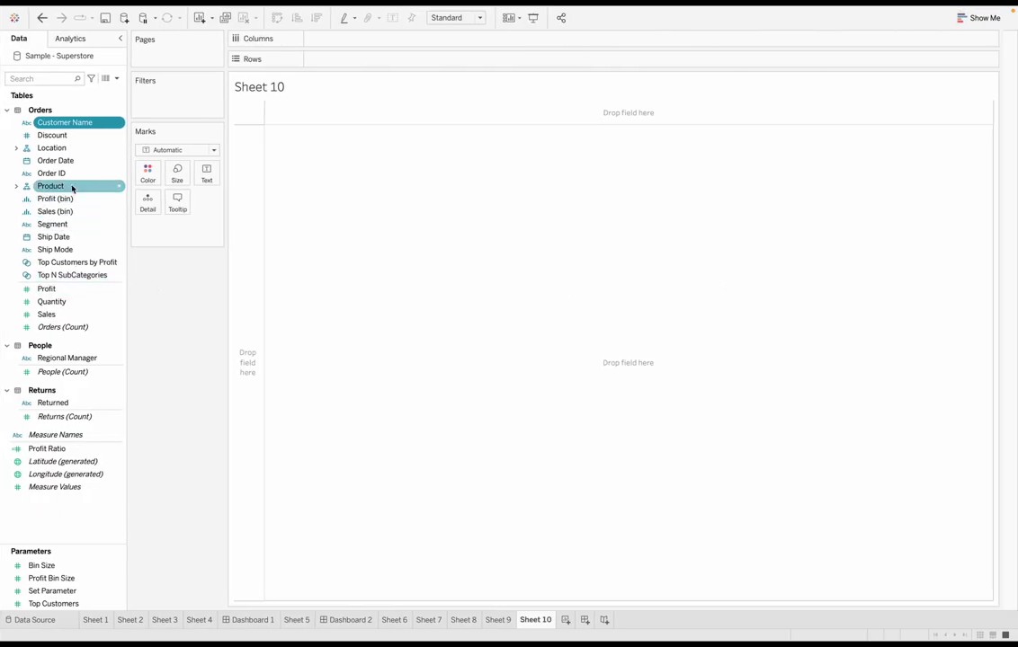
# Step: Put Sub-Category on Rows and group the six sub-categories Accessories through Chairs
pyautogui.click(16, 187)
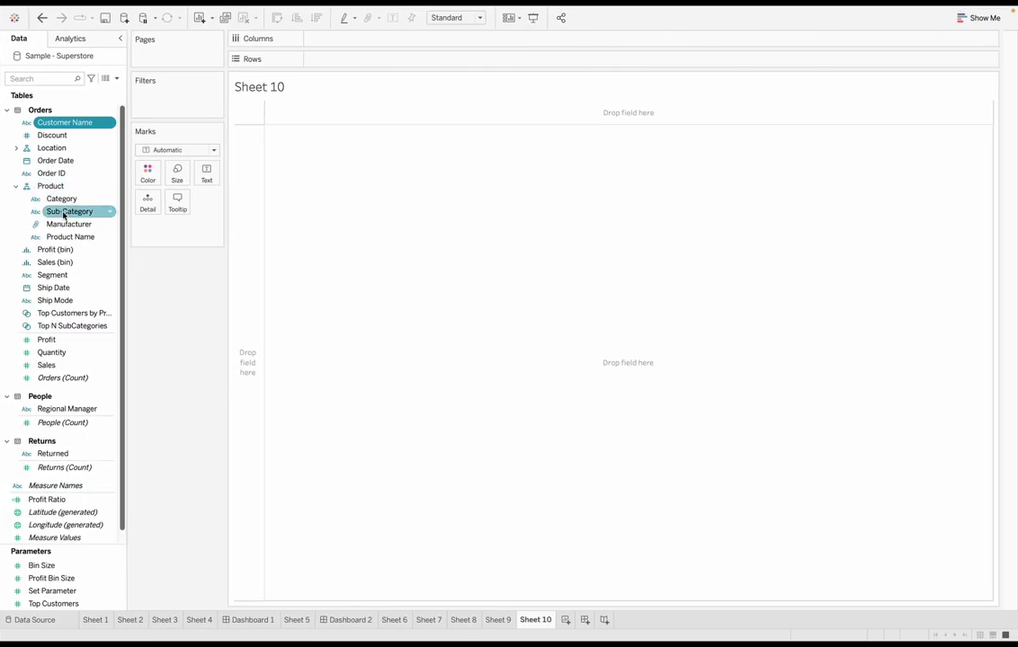
pyautogui.moveTo(62, 214); pyautogui.dragTo(316, 168)
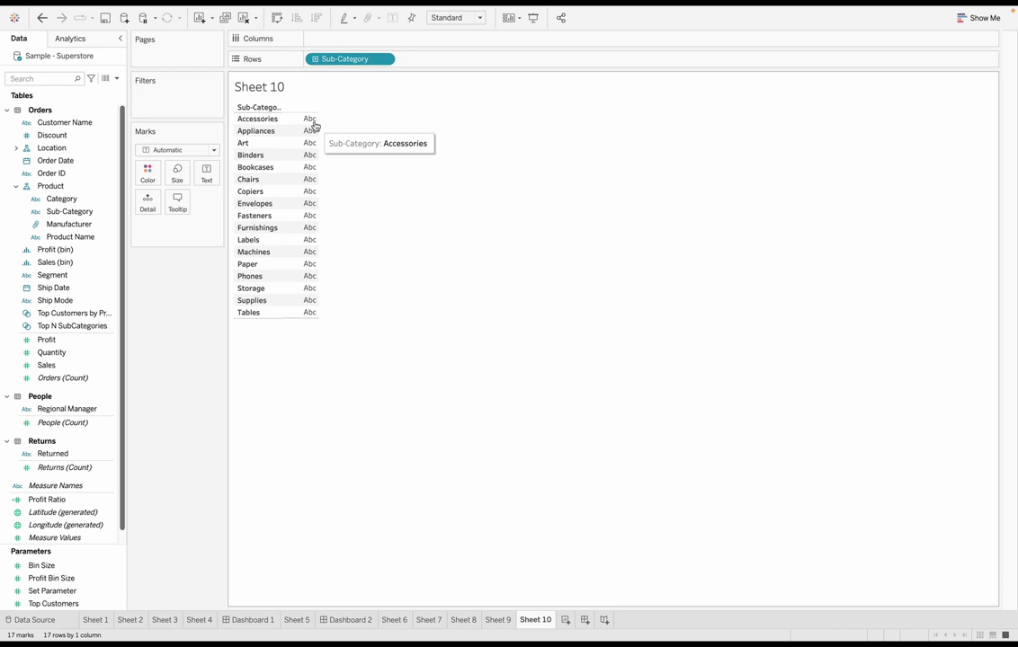
pyautogui.moveTo(315, 126); pyautogui.dragTo(310, 183)
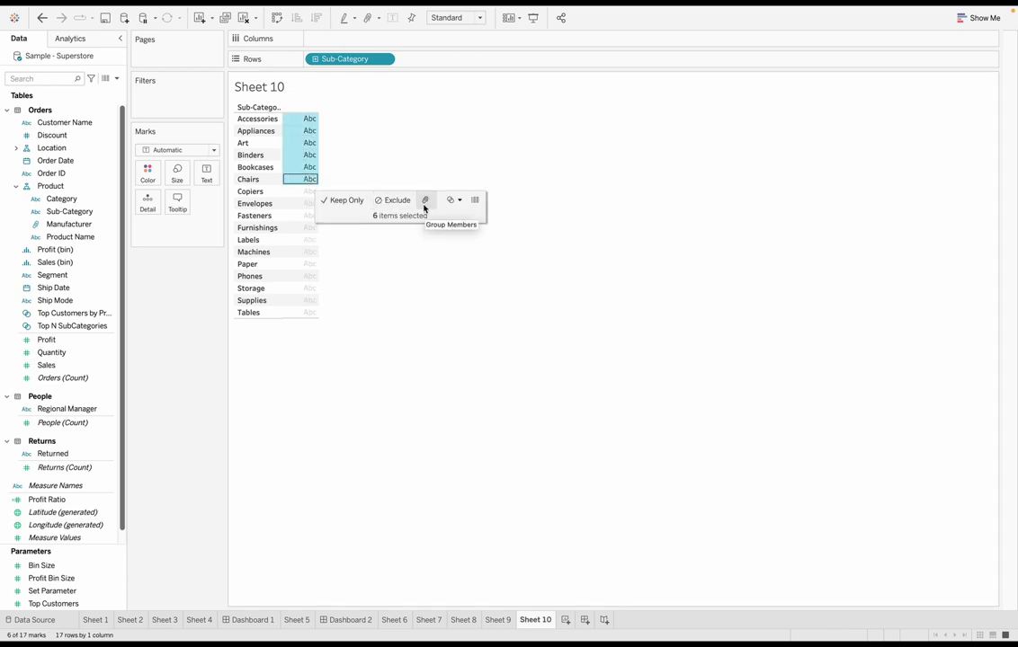
pyautogui.click(424, 206)
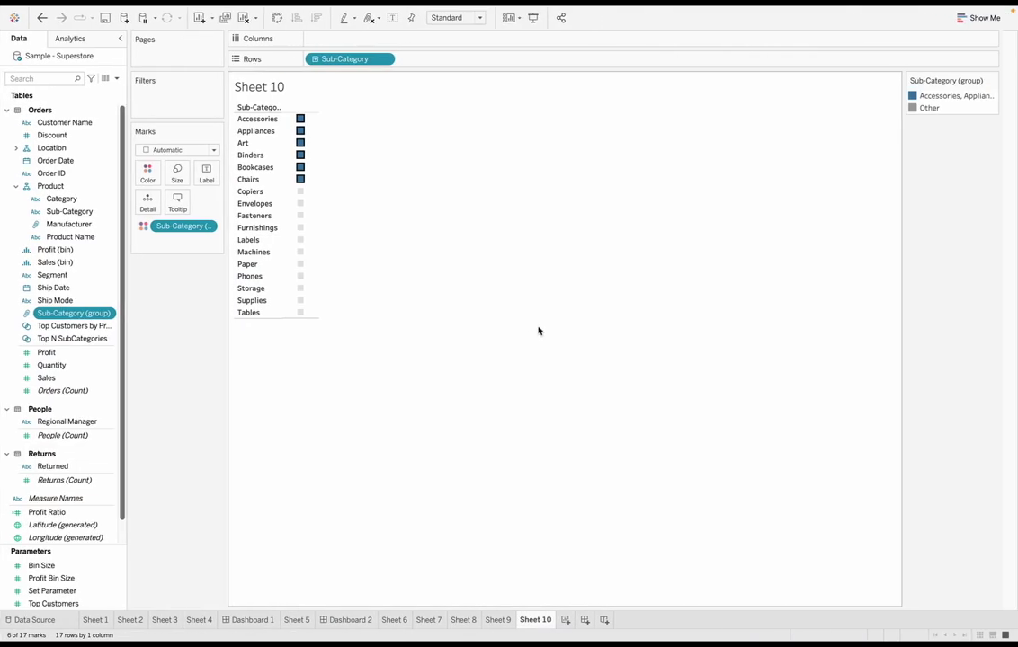
# Step: On new Sheet 11, plot yearly Order Date with Profit and Quantity as two line charts
pyautogui.hotkey('ctrl', 'm')
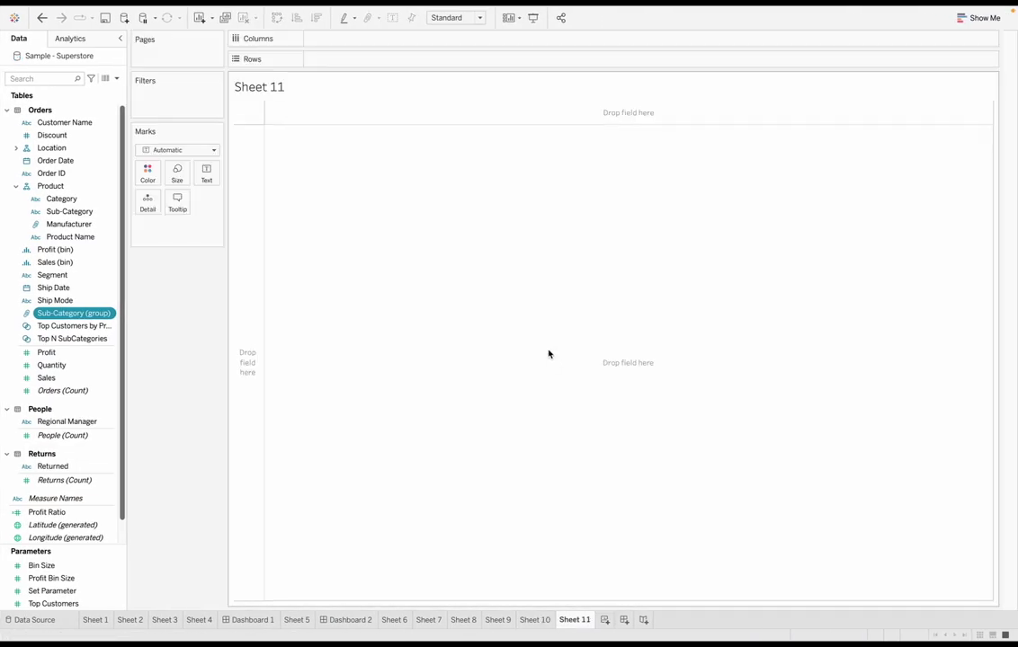
pyautogui.moveTo(68, 162); pyautogui.dragTo(378, 45)
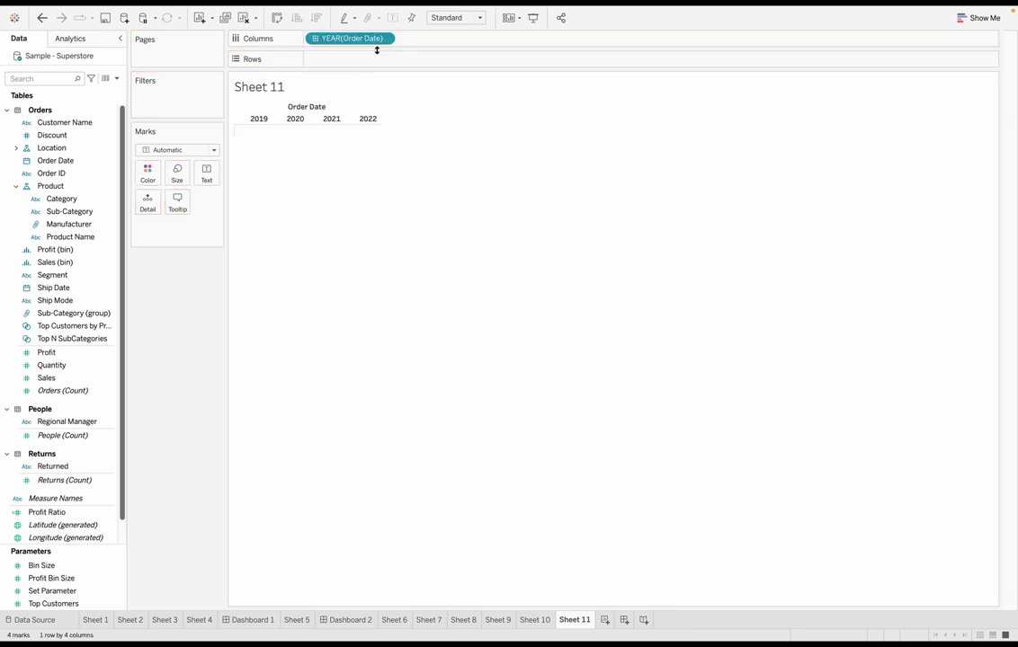
pyautogui.moveTo(281, 133)
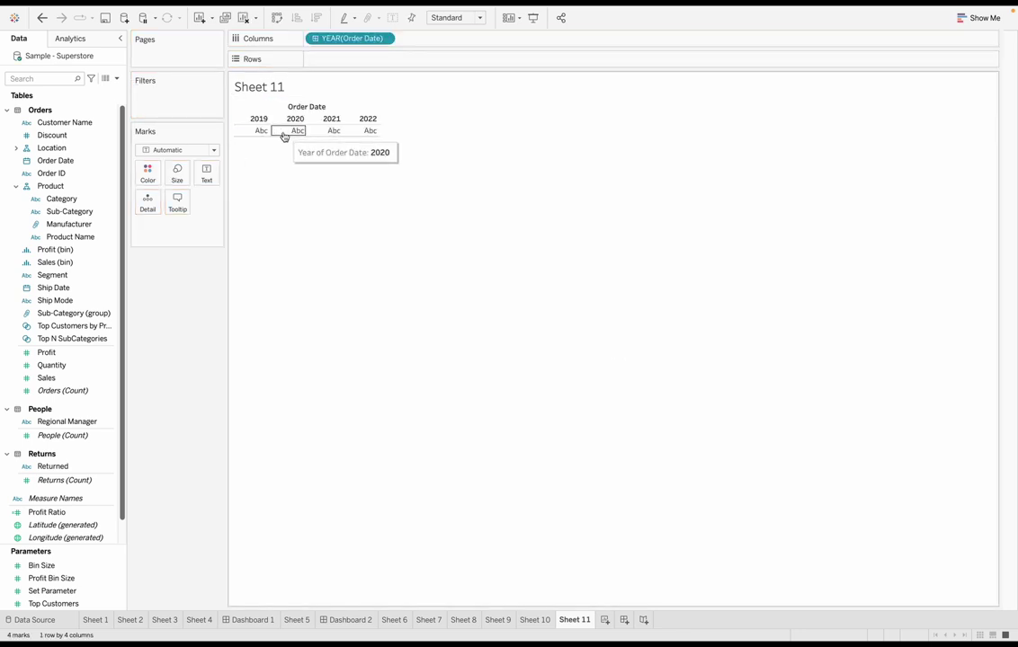
pyautogui.click(54, 365)
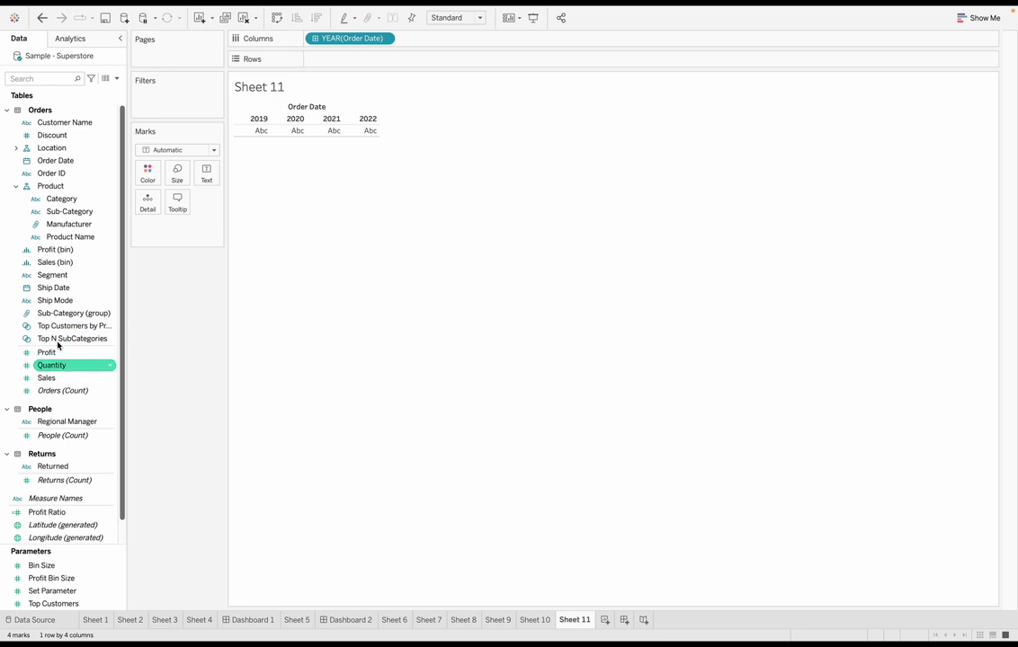
pyautogui.moveTo(46, 353)
pyautogui.mouseDown()
pyautogui.moveTo(295, 152)
pyautogui.moveTo(312, 65)
pyautogui.mouseUp()
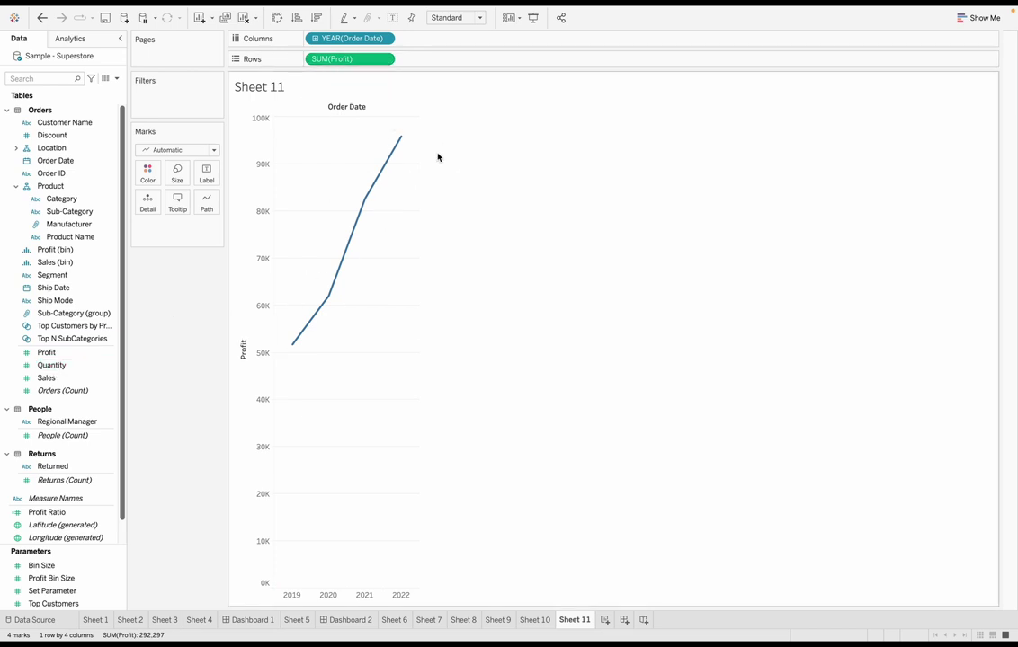
pyautogui.click(68, 354)
pyautogui.moveTo(71, 365); pyautogui.dragTo(434, 63)
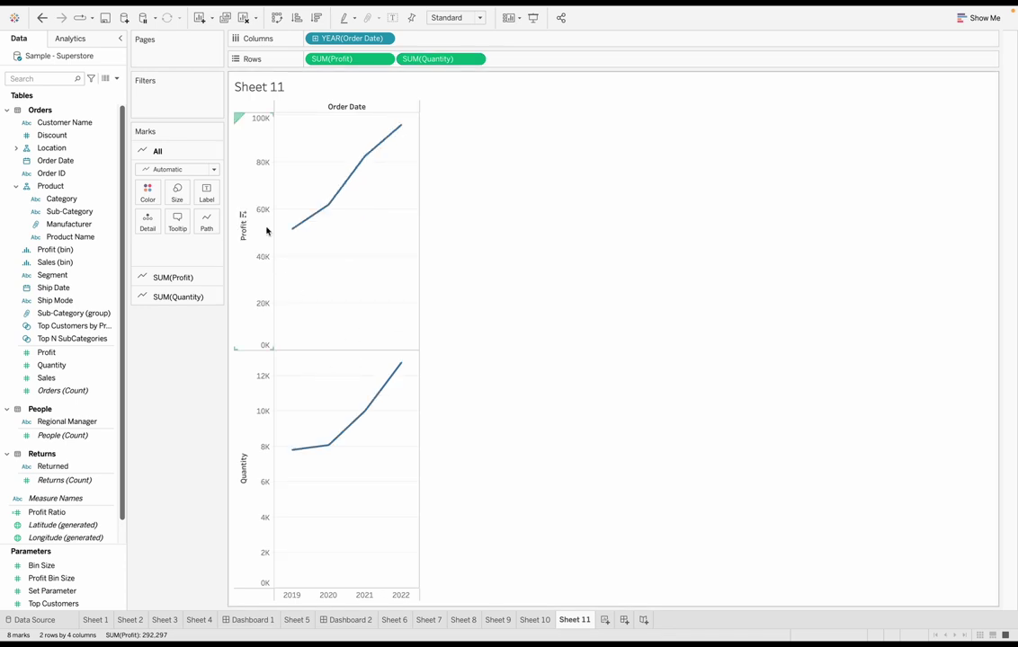
pyautogui.moveTo(326, 198)
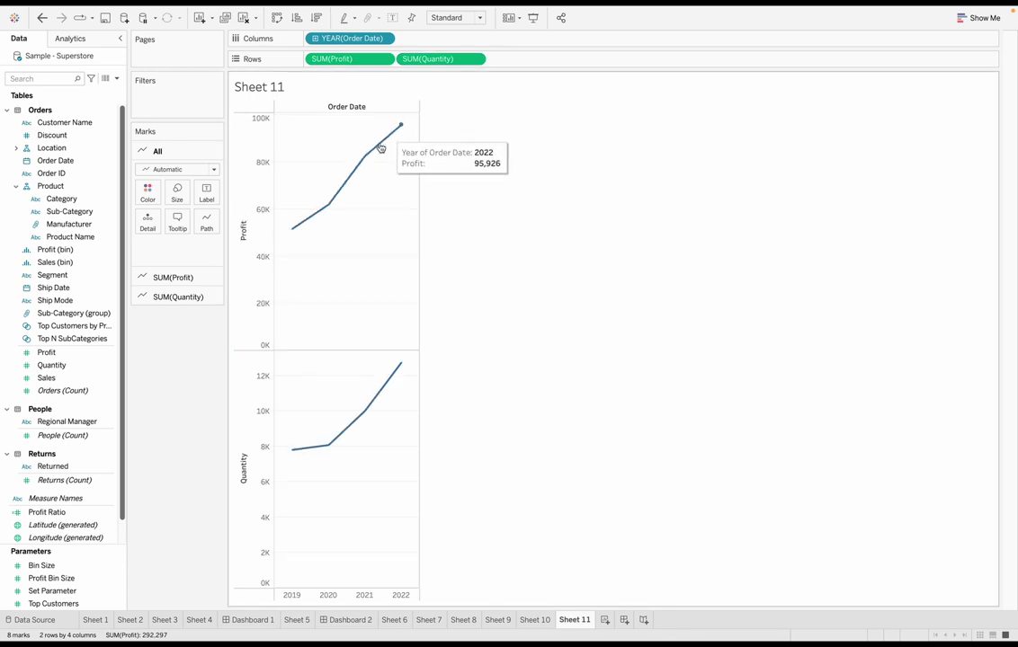
pyautogui.moveTo(396, 372)
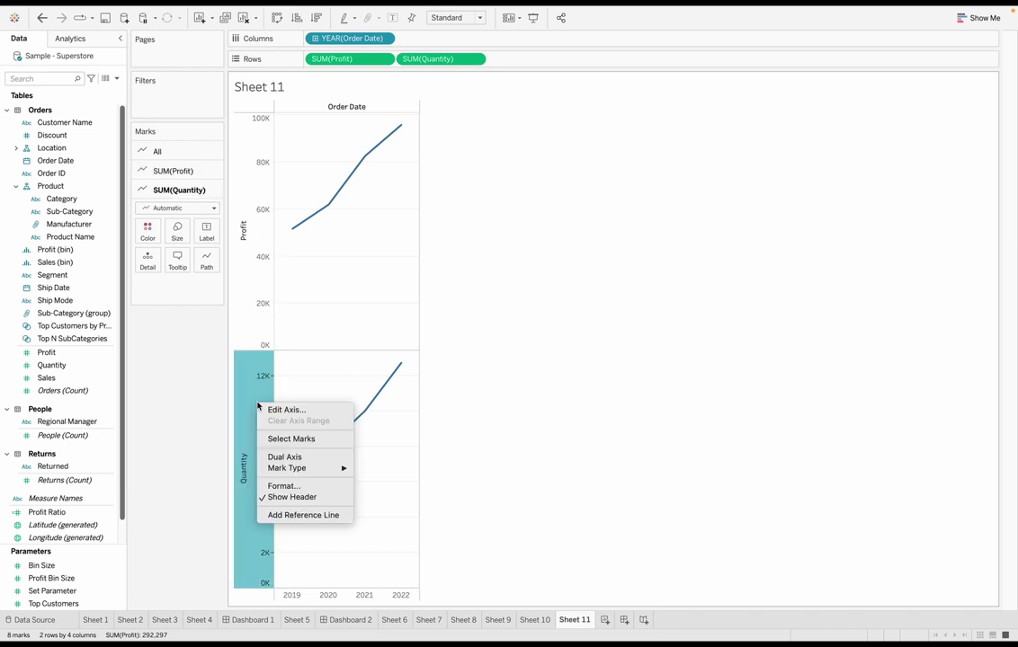
# Step: Put Quantity on a dual axis with Profit and clear the axis selection
pyautogui.rightClick(269, 377)
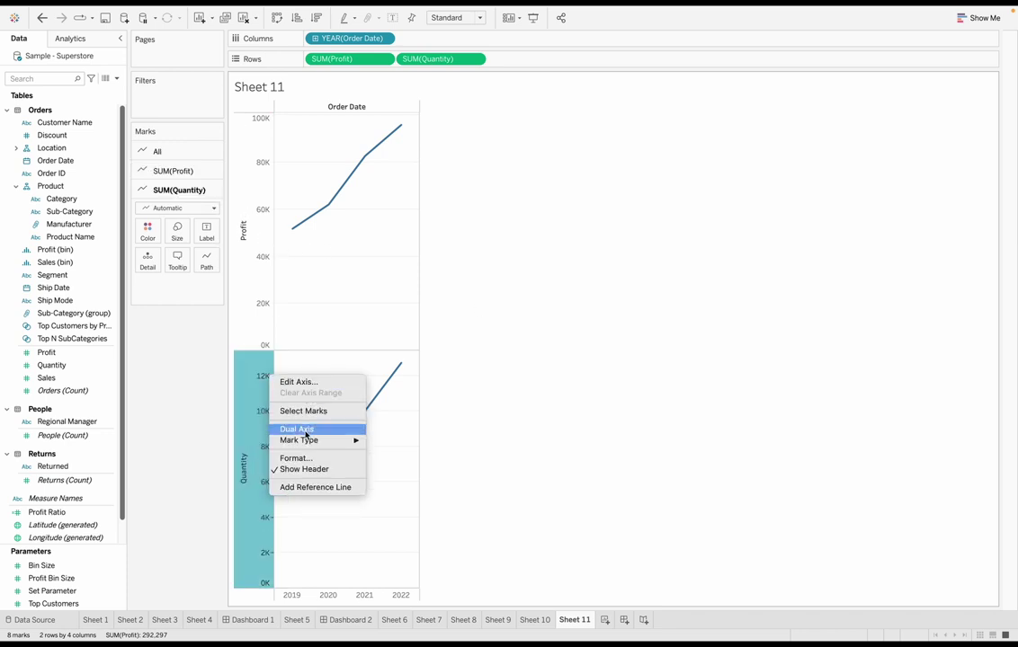
pyautogui.click(305, 435)
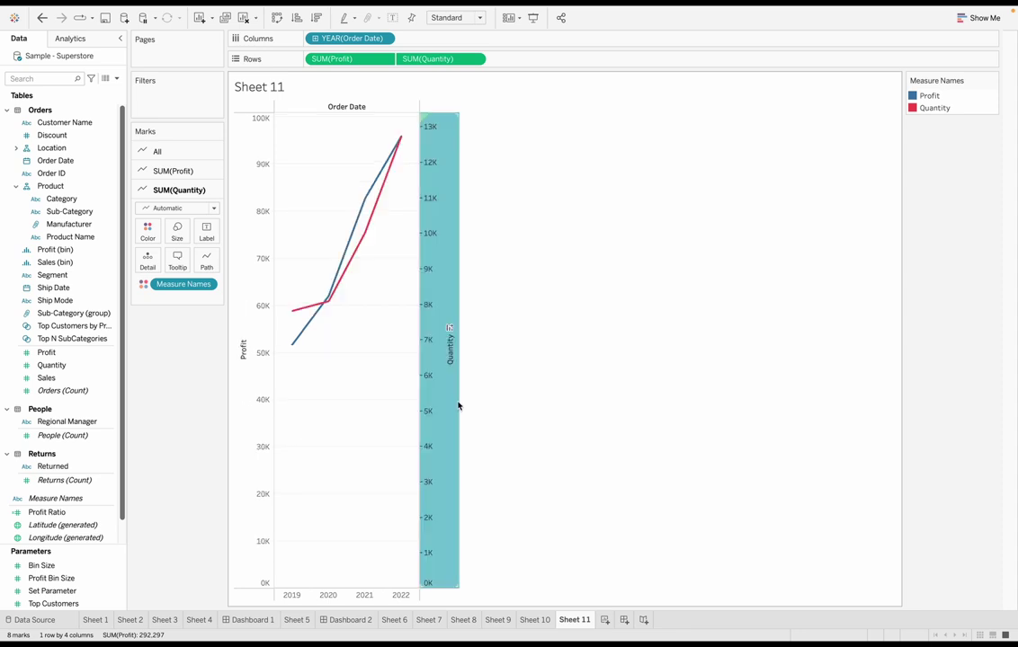
pyautogui.click(591, 225)
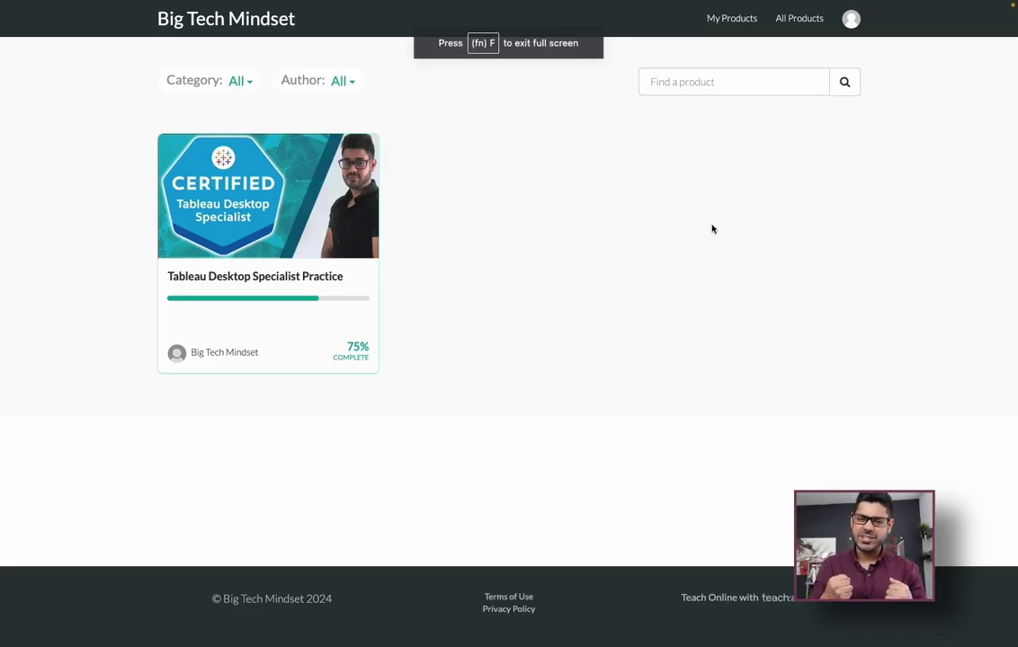
# Step: Open Practice Exam 1 from the Tableau Desktop Specialist Practice course
pyautogui.click(305, 243)
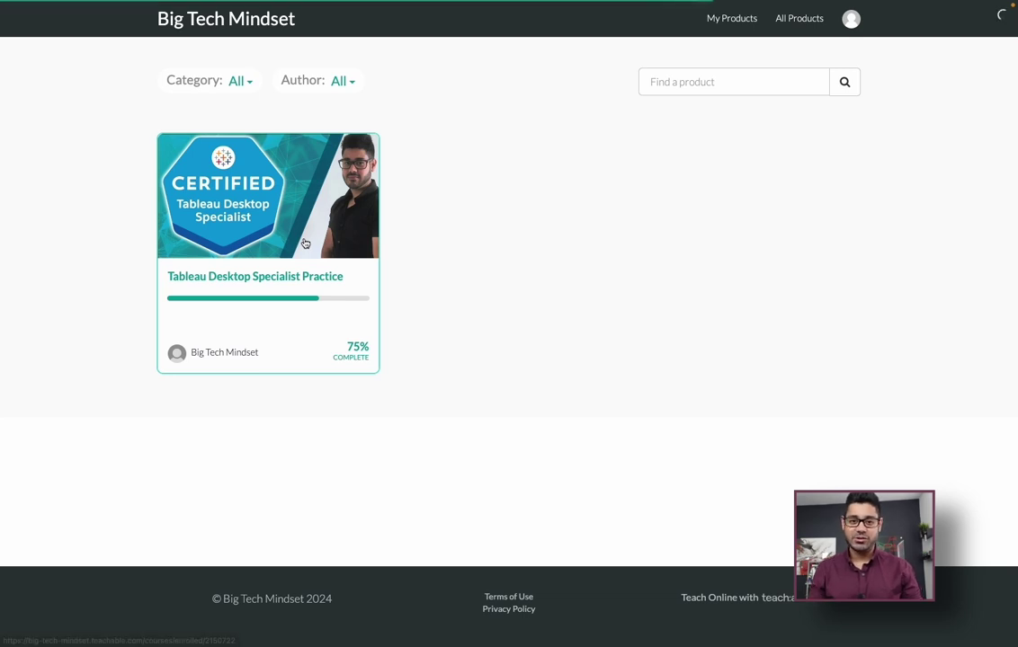
pyautogui.scroll(-3, 326, 281)
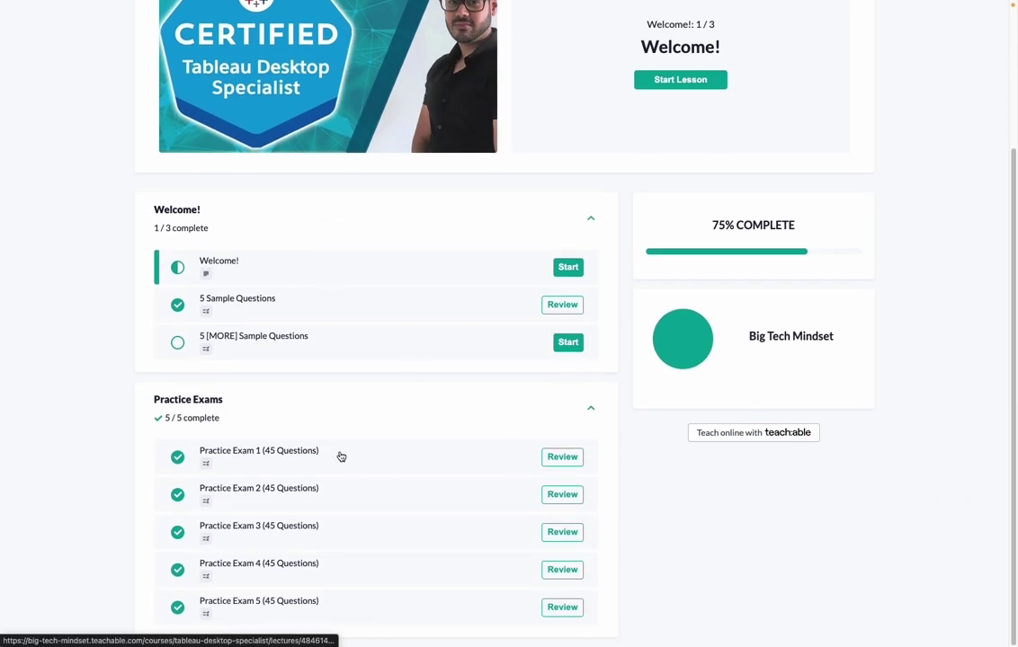
pyautogui.click(303, 458)
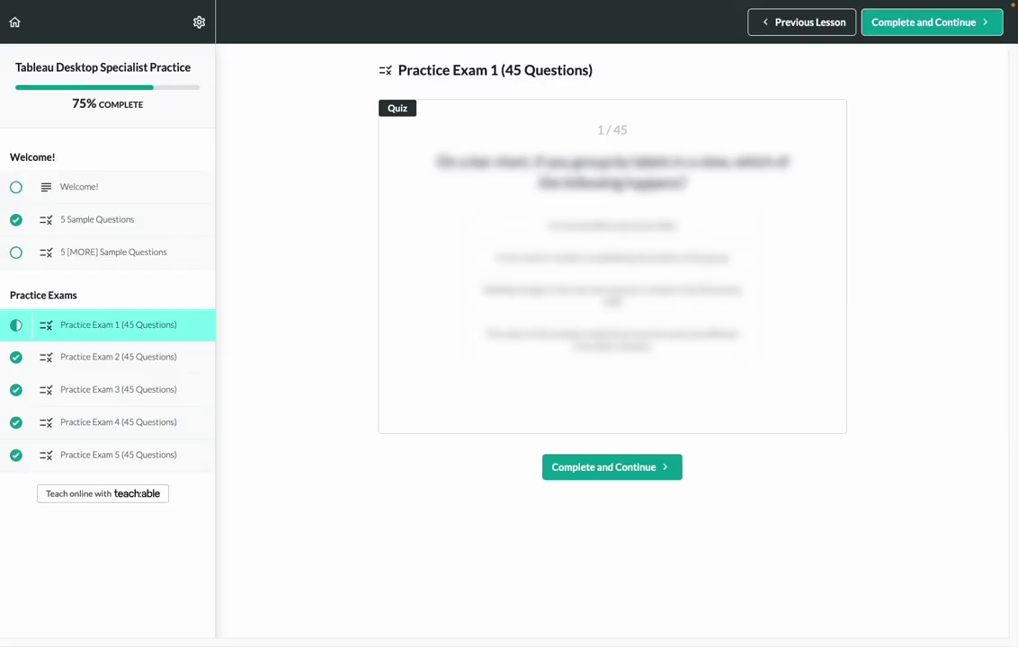
# Step: Answer and check question 1, then answer and check question 2
pyautogui.click(611, 225)
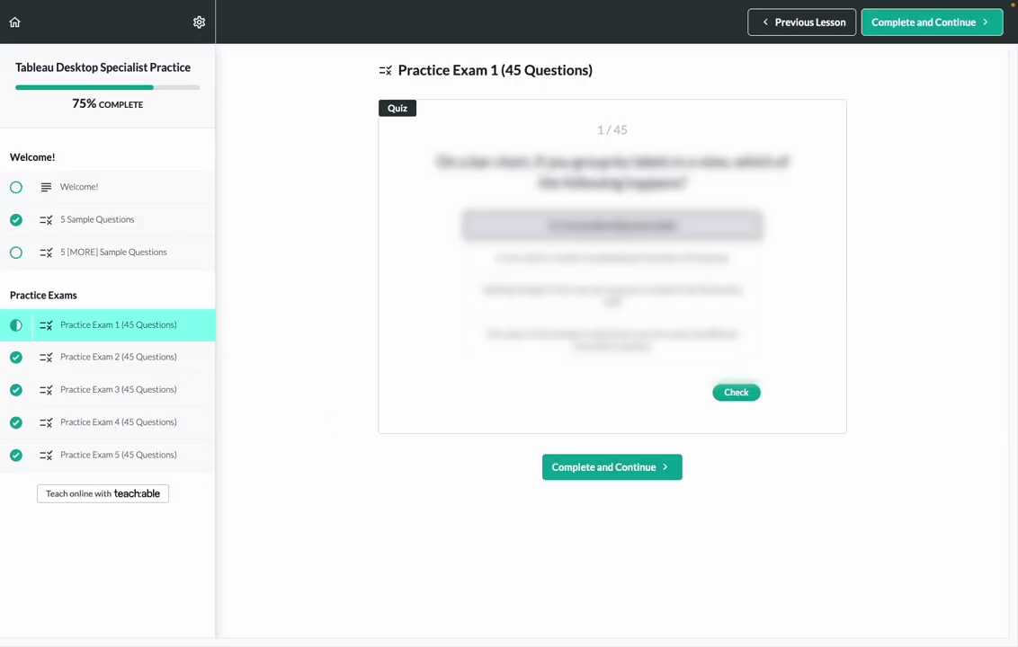
pyautogui.click(748, 394)
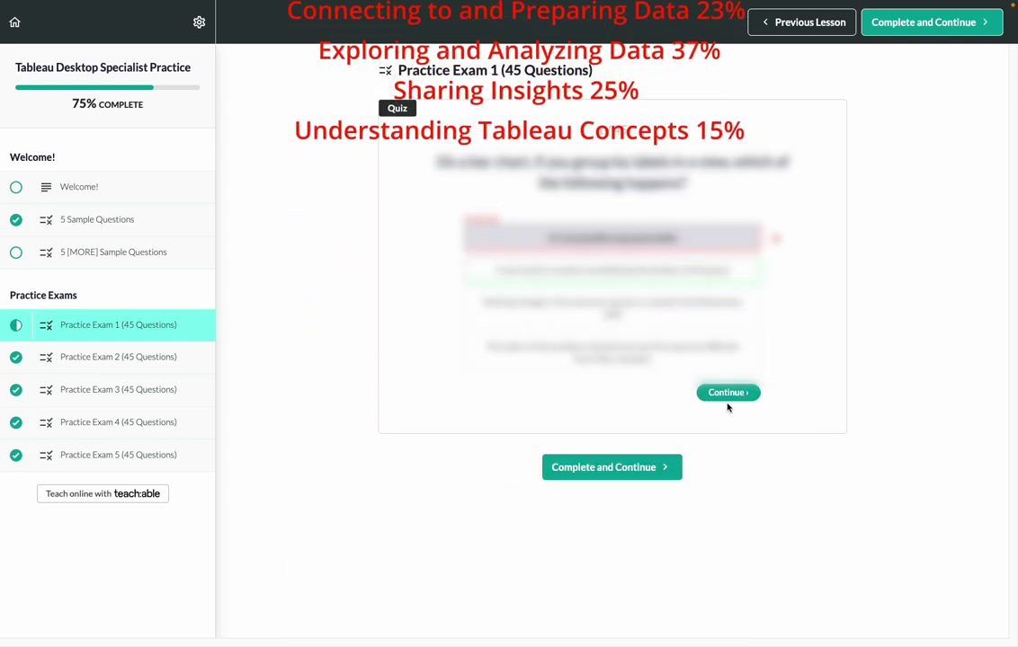
pyautogui.click(730, 394)
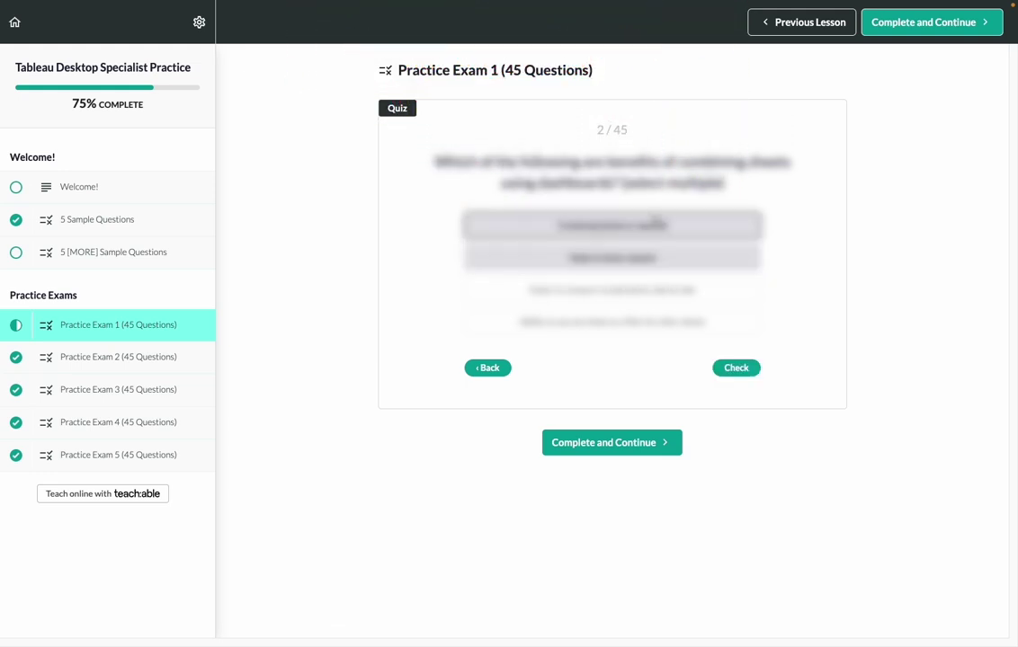
pyautogui.click(636, 290)
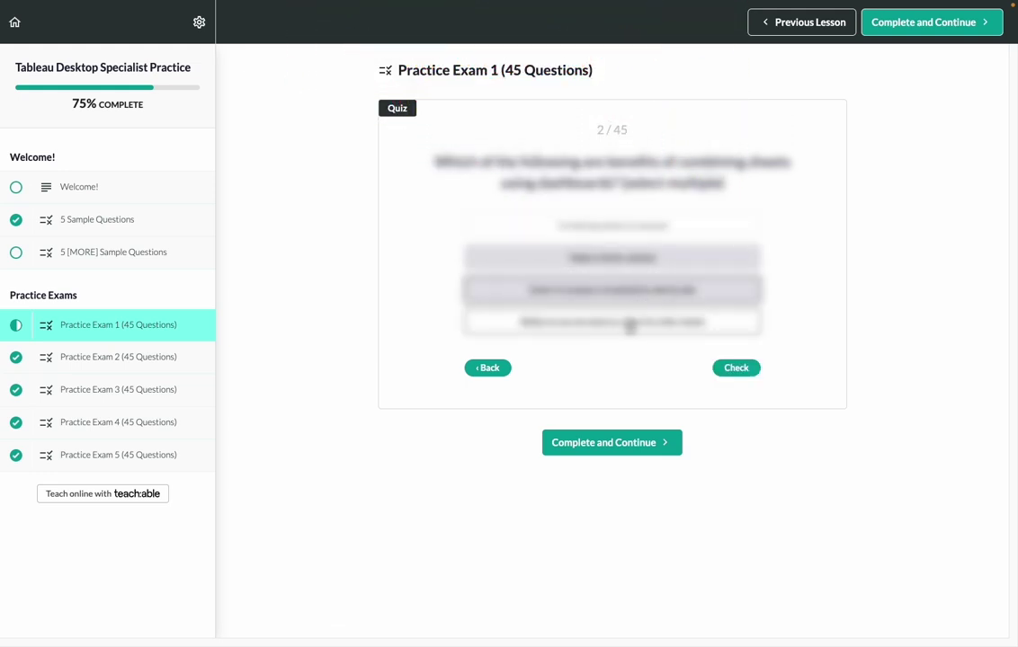
pyautogui.click(733, 368)
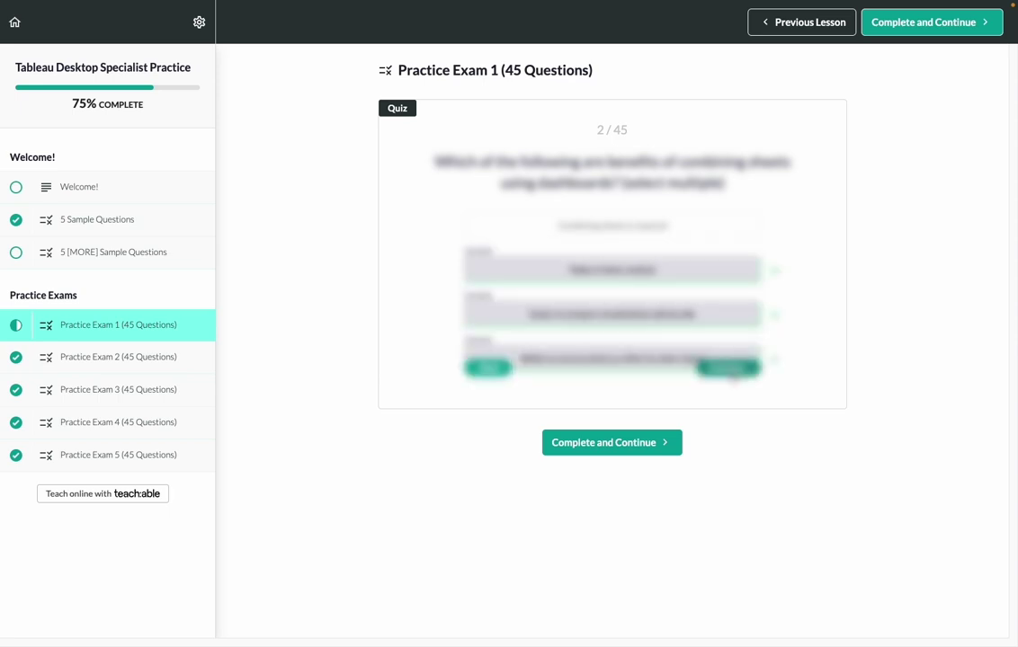